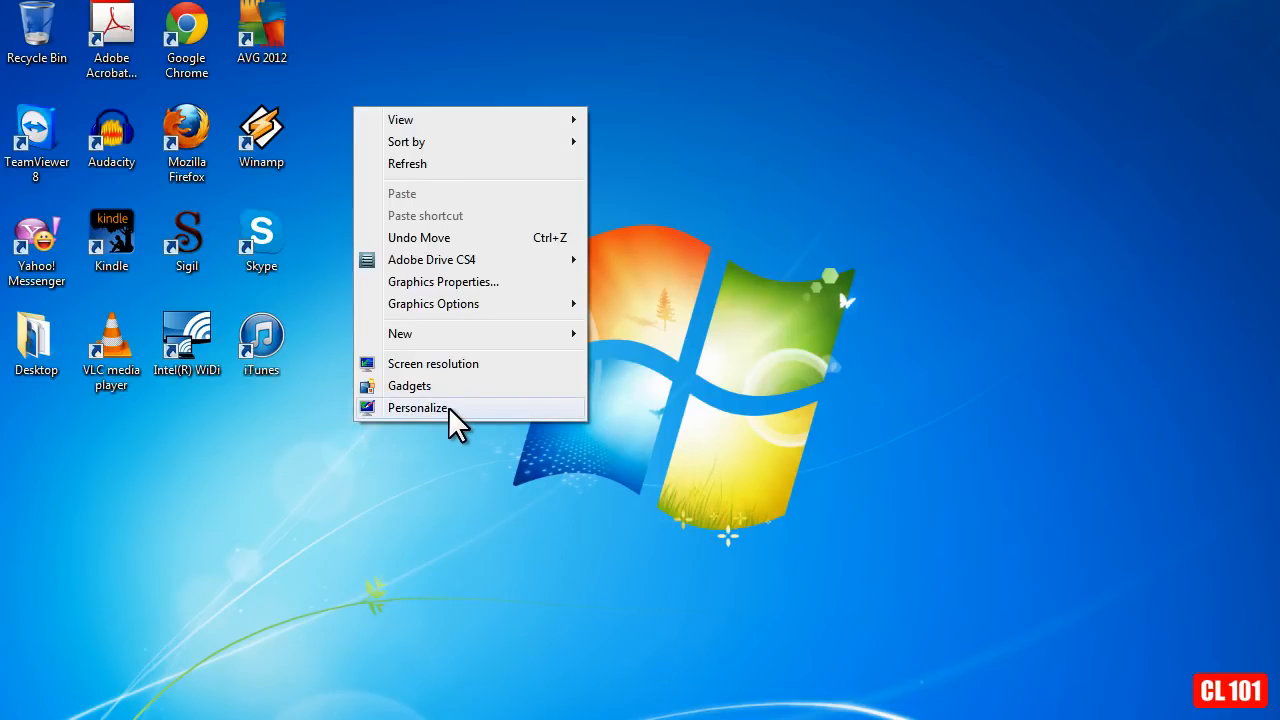
Step: Open the desktop personalization settings, try the Windows 7 Basic theme and switch back to the Windows 7 Aero theme
click(420, 407)
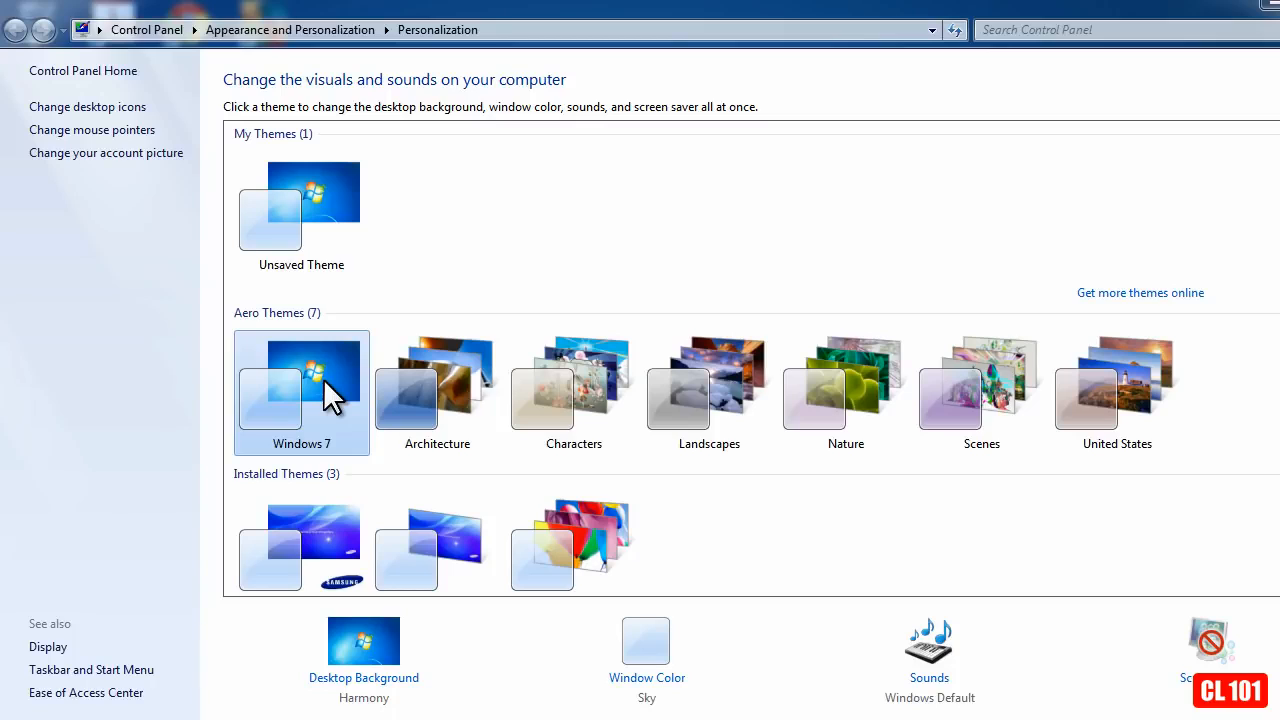
scroll(323, 377, down, 4)
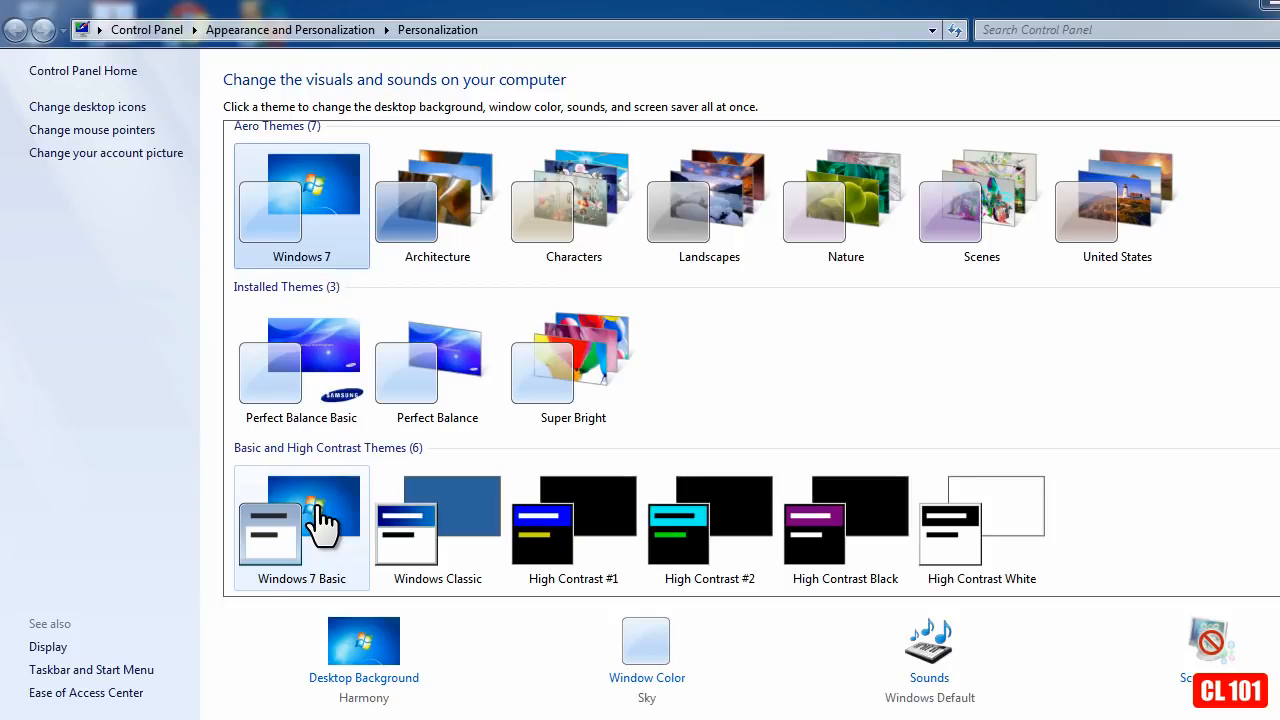
click(322, 522)
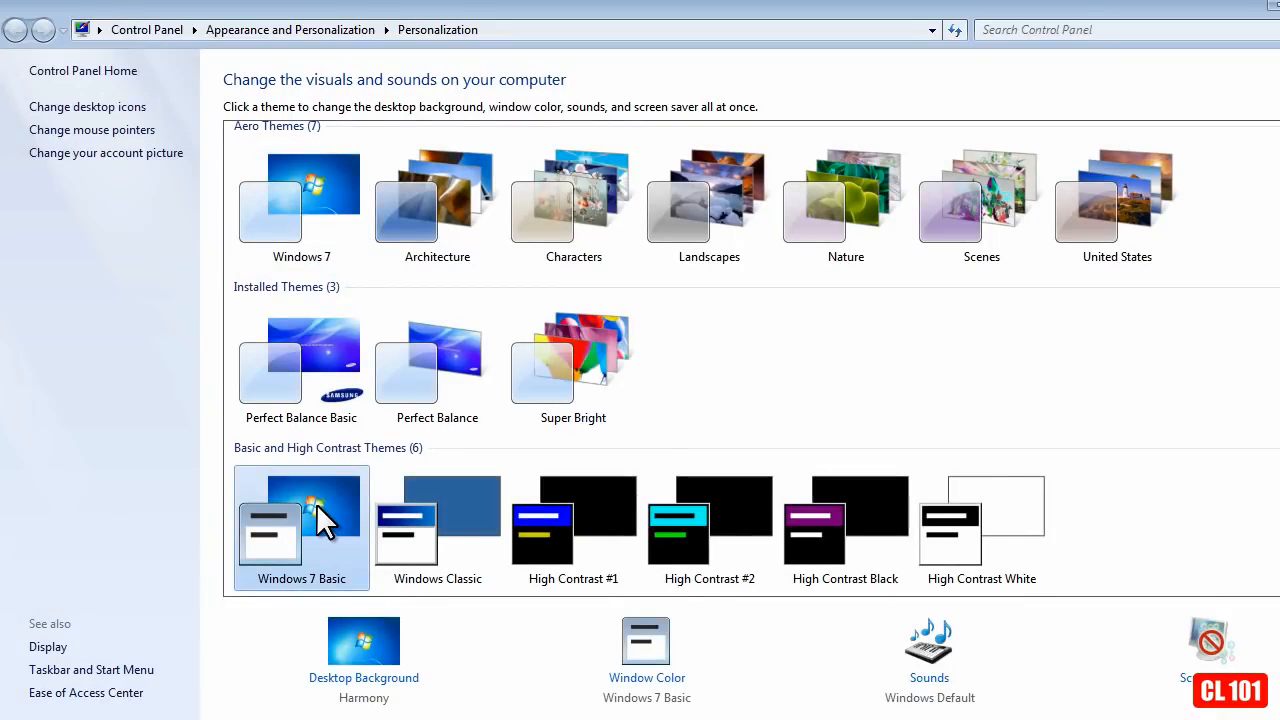
click(321, 188)
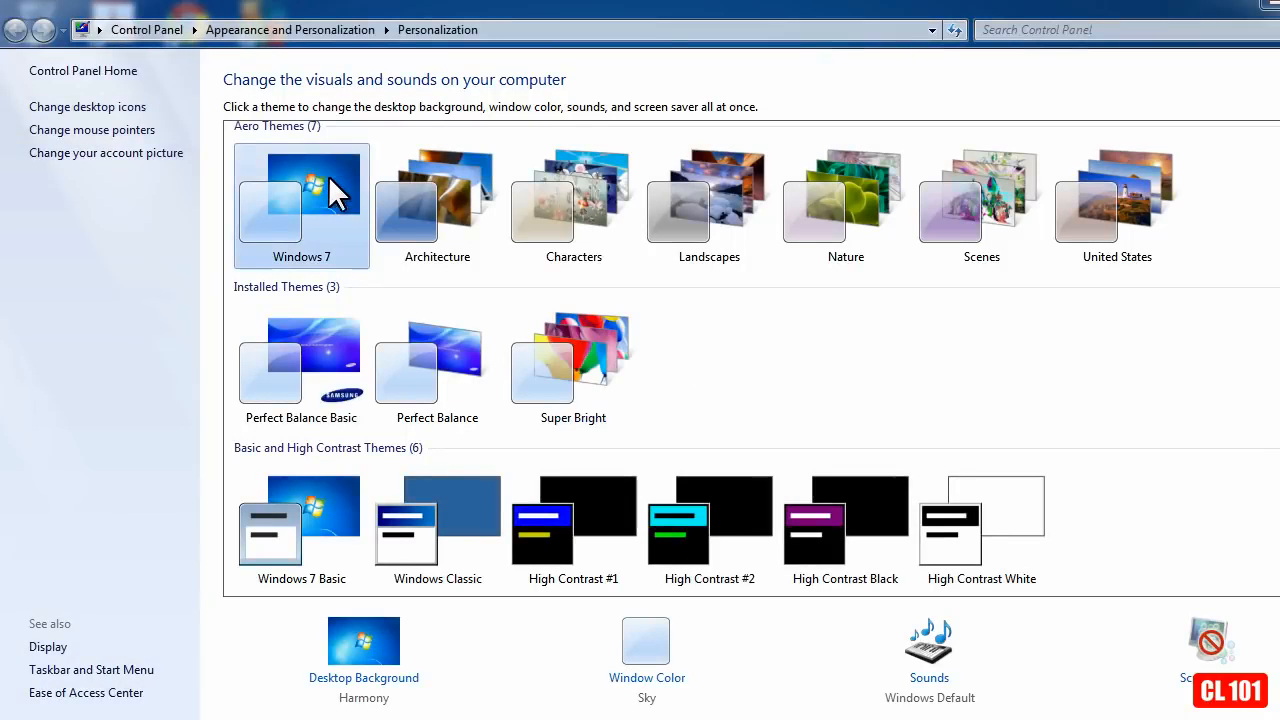
Step: Disable transparency in the window color settings and save the changes
click(658, 680)
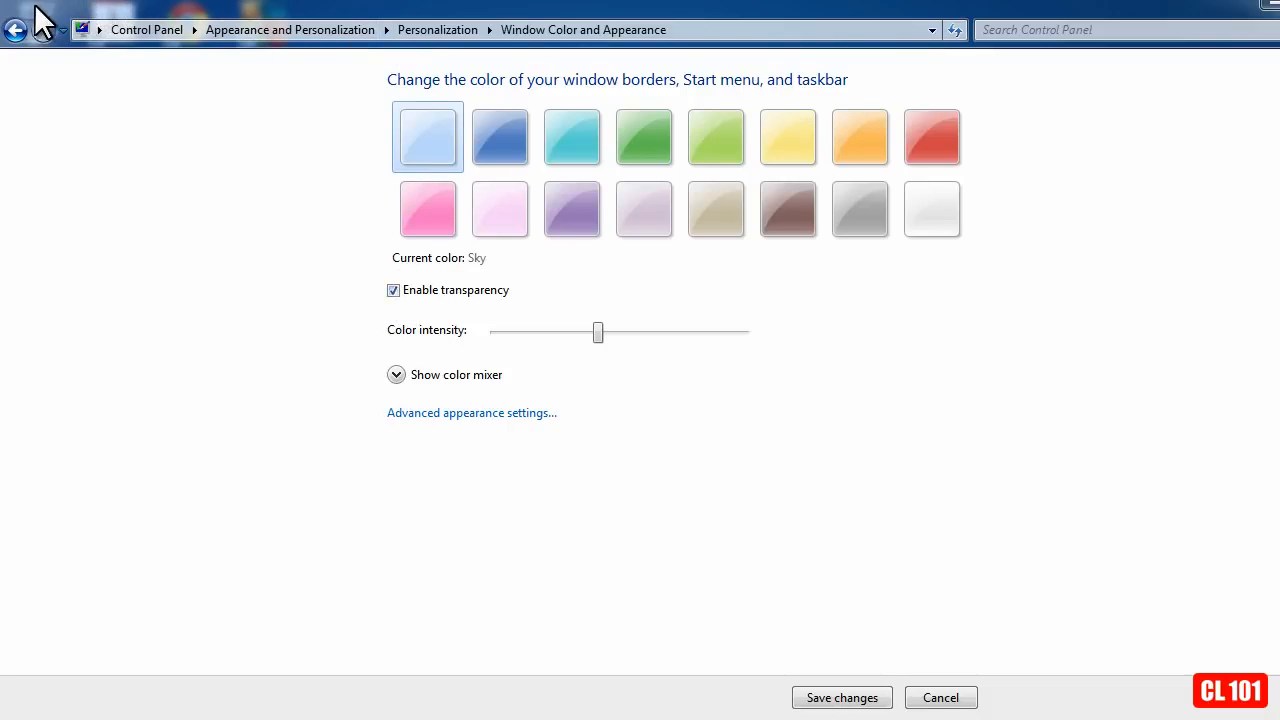
click(393, 290)
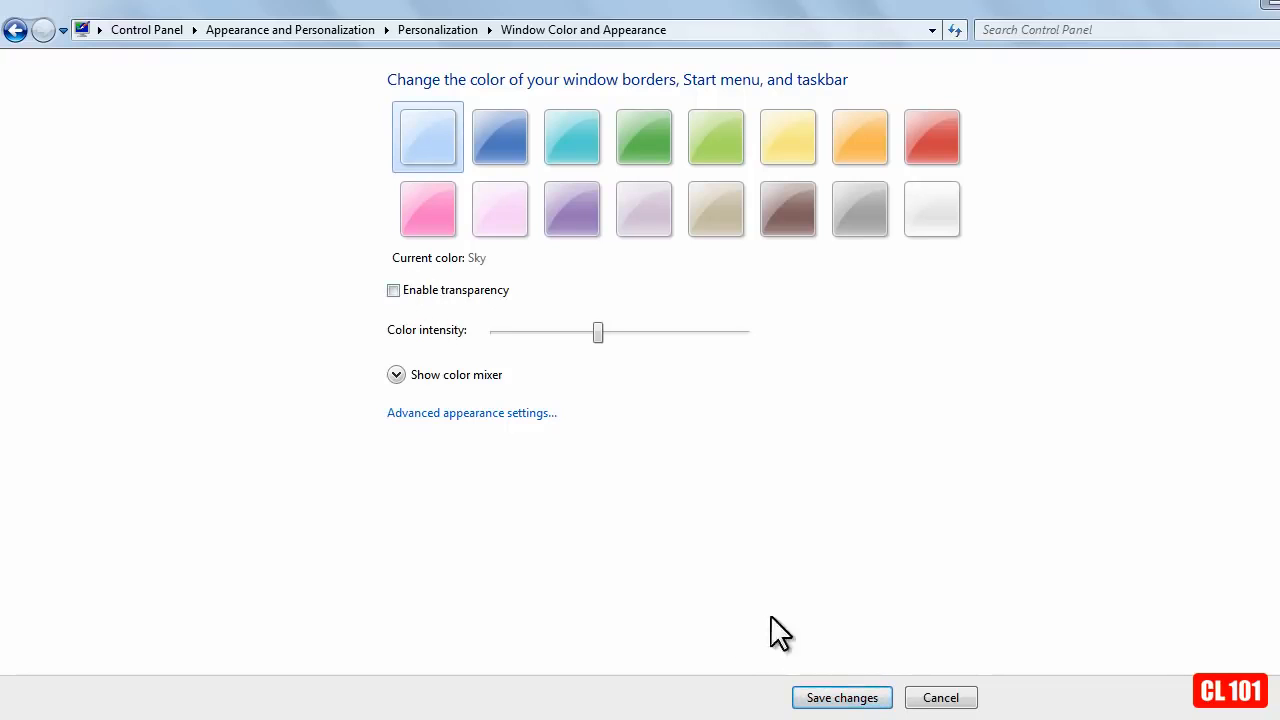
click(845, 698)
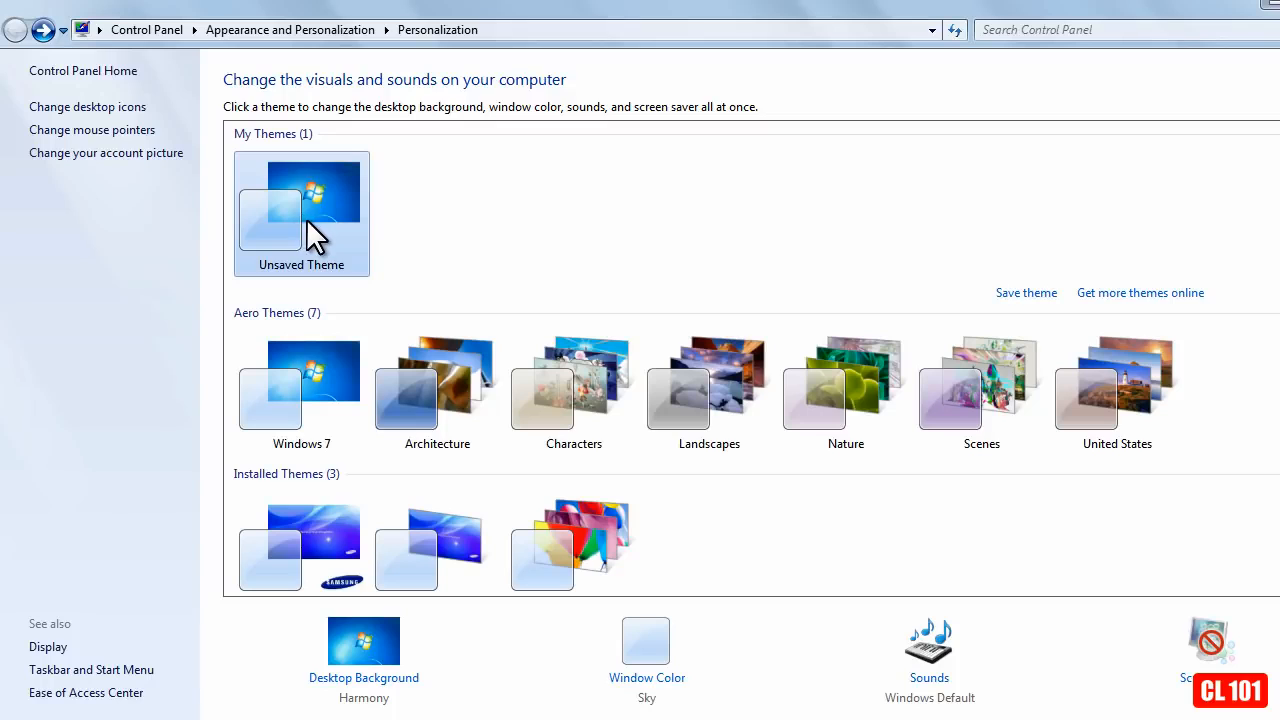
Step: Apply the Windows 7 Basic theme from the Basic and High Contrast Themes
scroll(307, 218, down, 1)
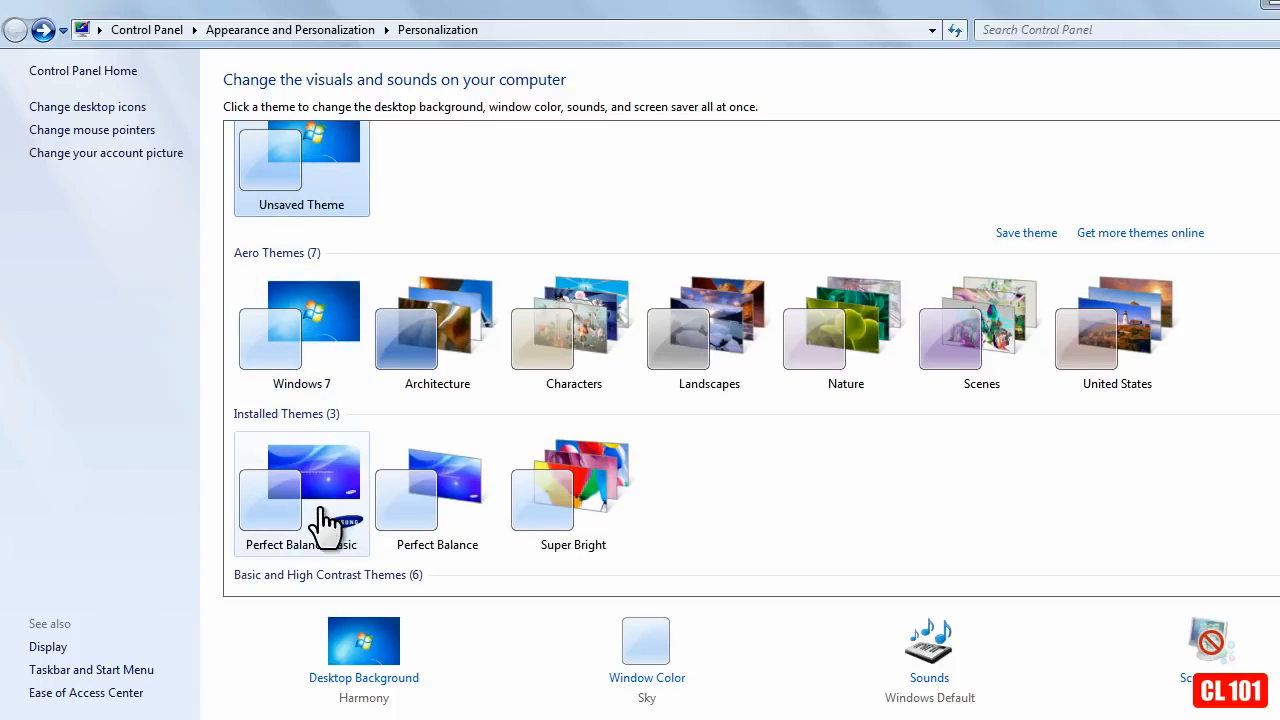
scroll(318, 525, down, 2)
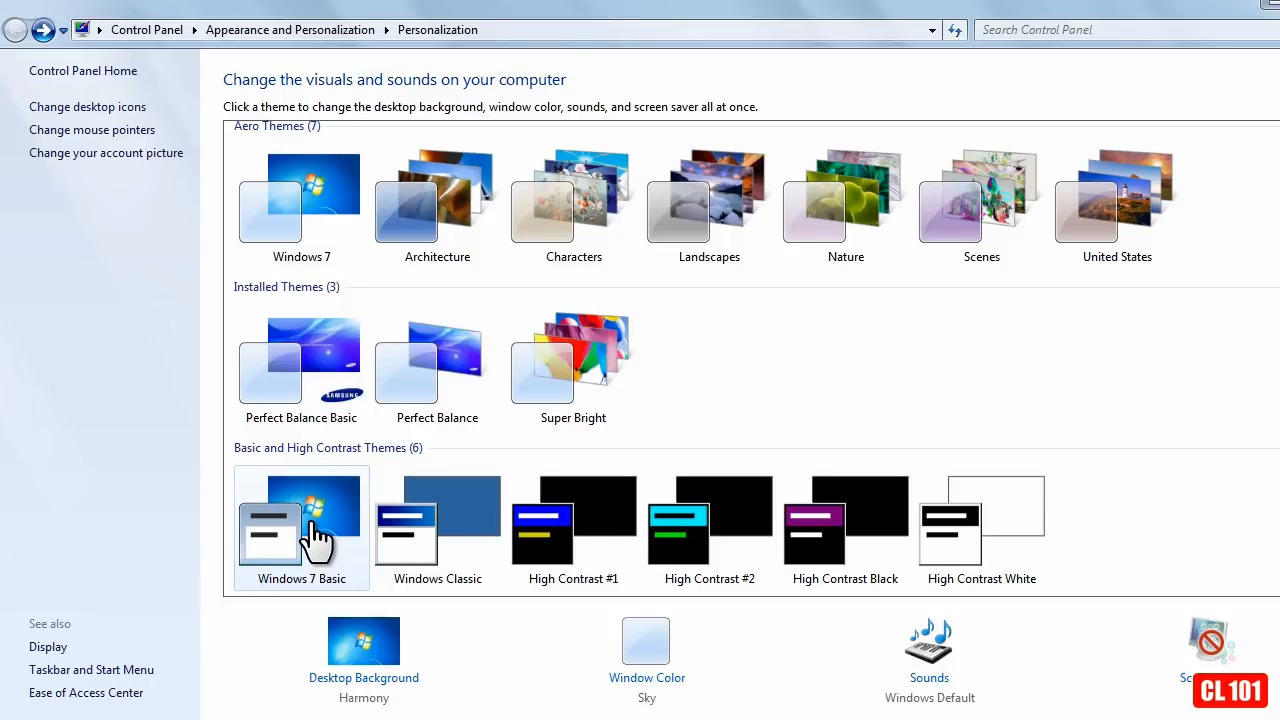
click(312, 521)
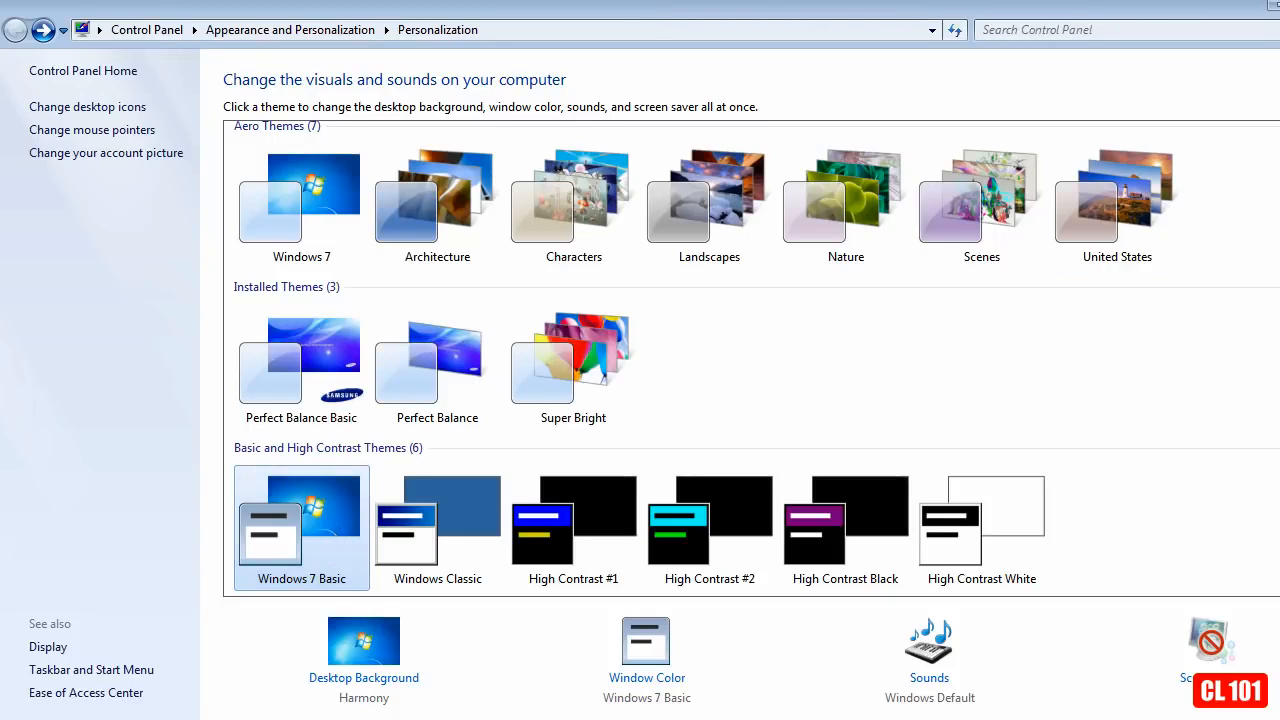
Step: Try the Windows Classic theme, switch back to Windows 7 Basic and close the Personalization window
click(449, 521)
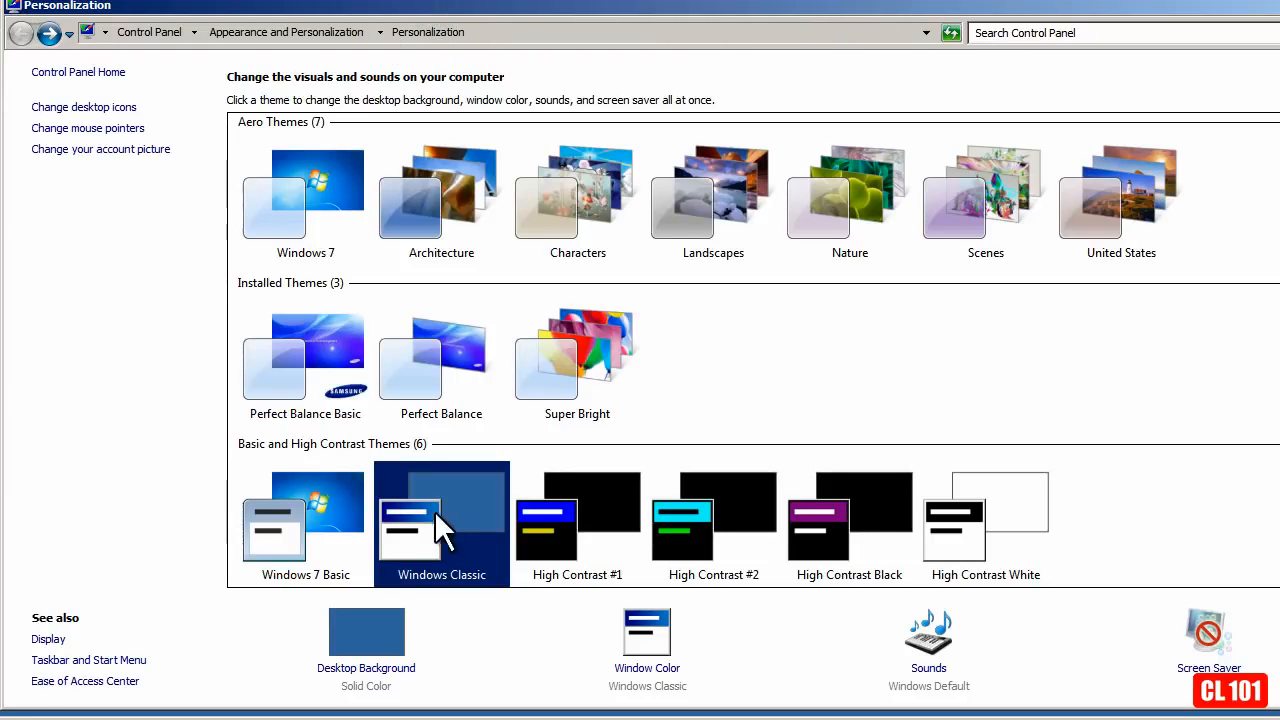
click(314, 520)
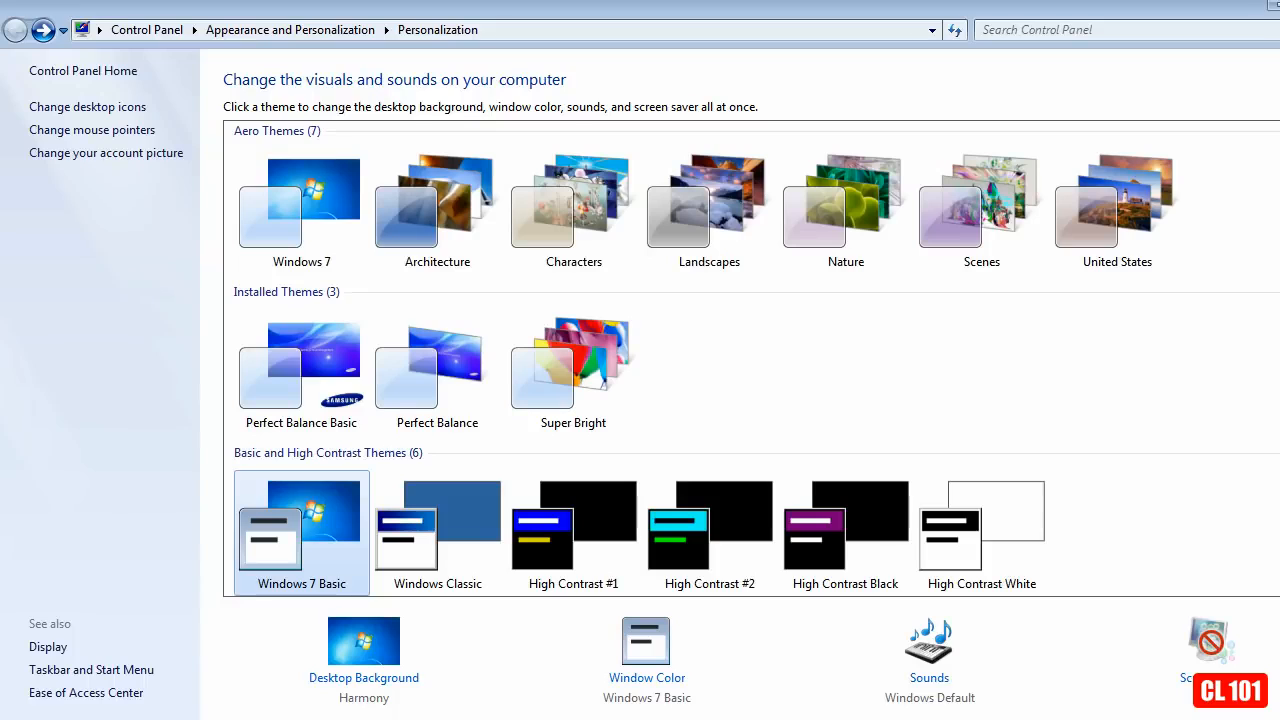
click(1279, 5)
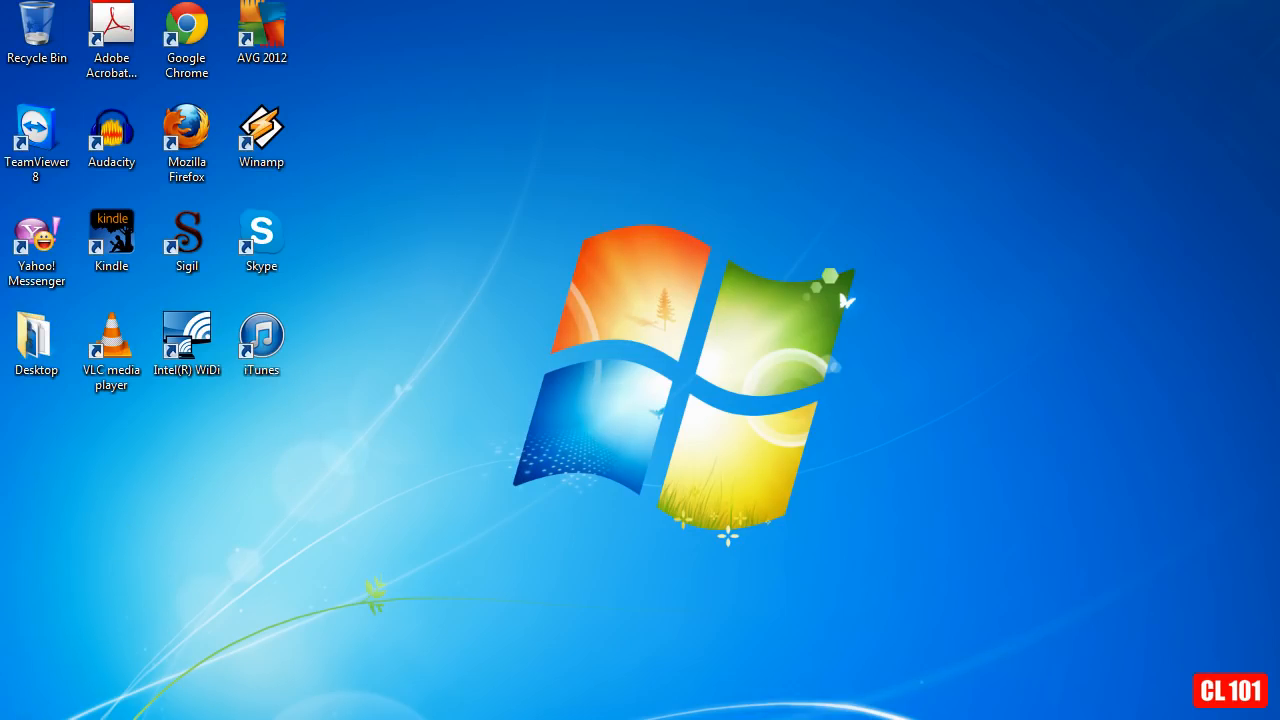
Step: Open the Performance Options from the computer's advanced system settings
click(12, 719)
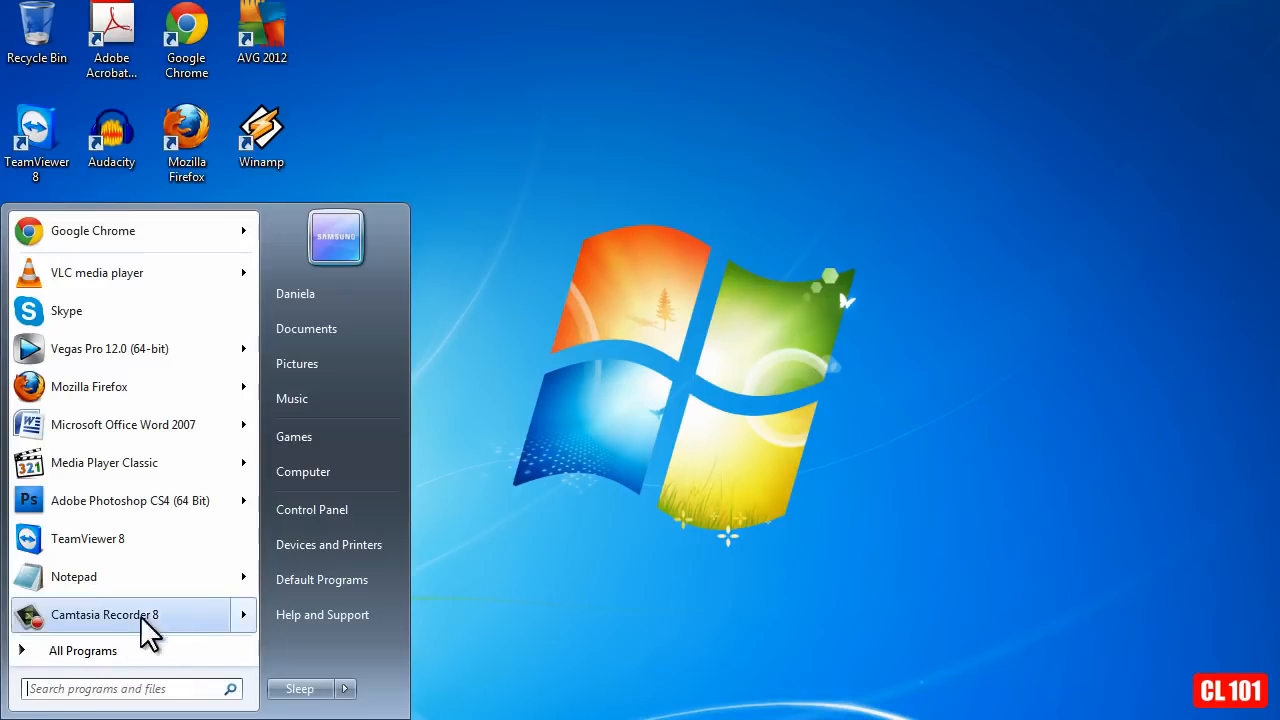
right_click(352, 472)
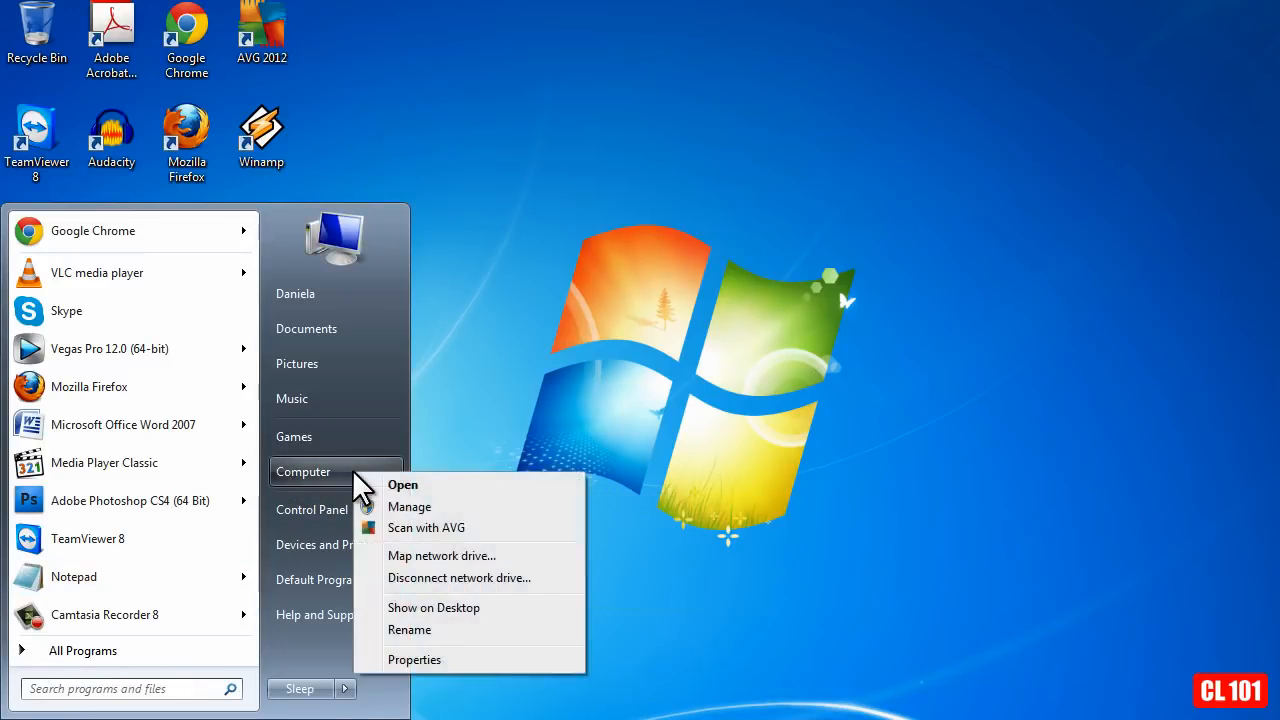
click(404, 658)
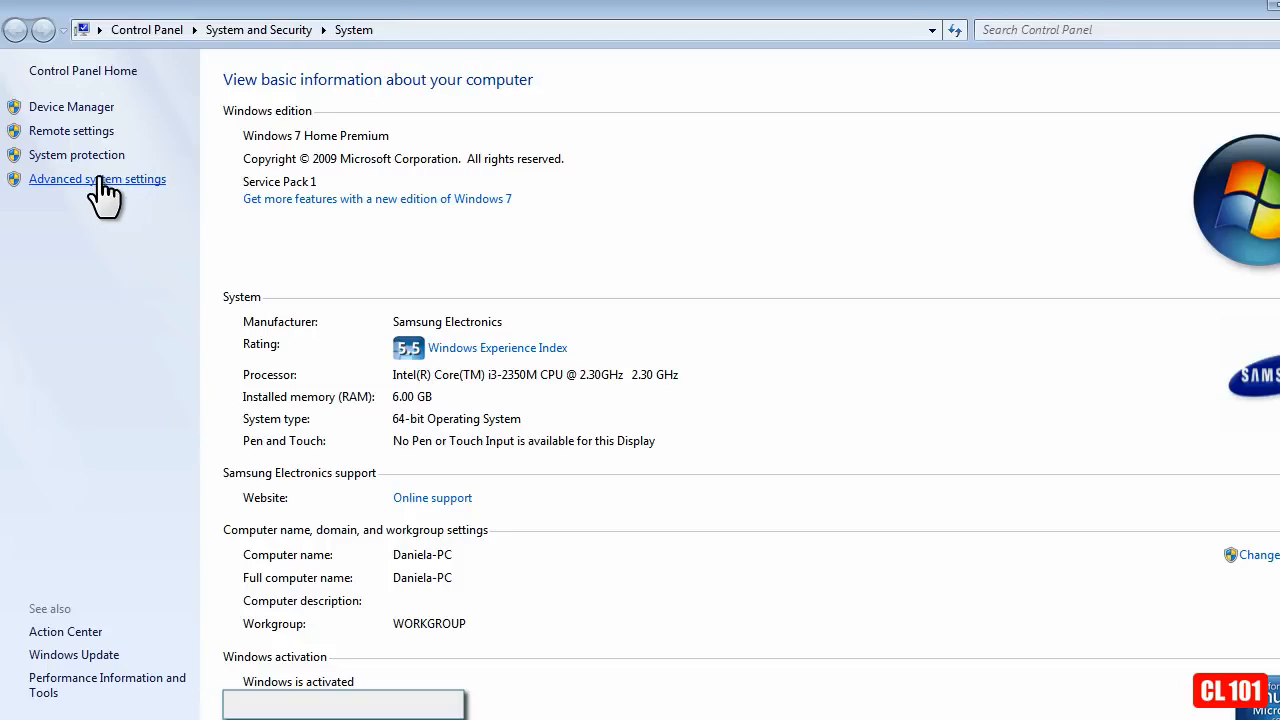
click(98, 179)
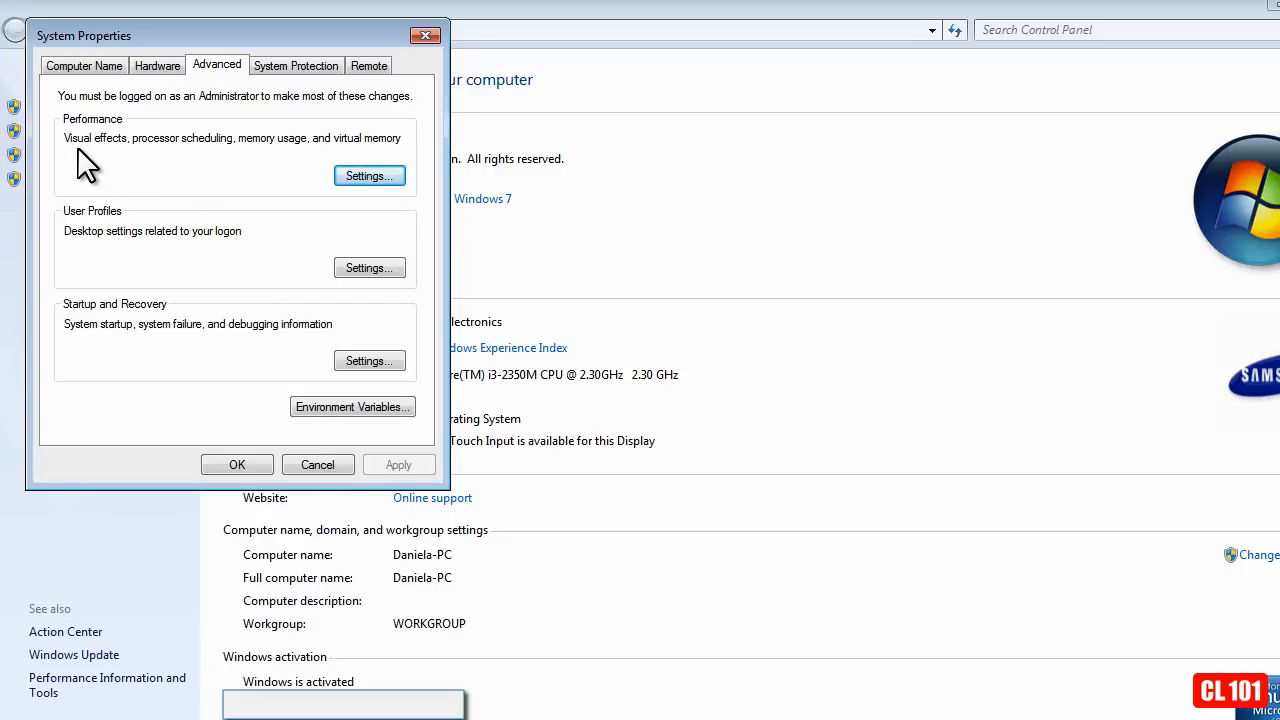
click(370, 176)
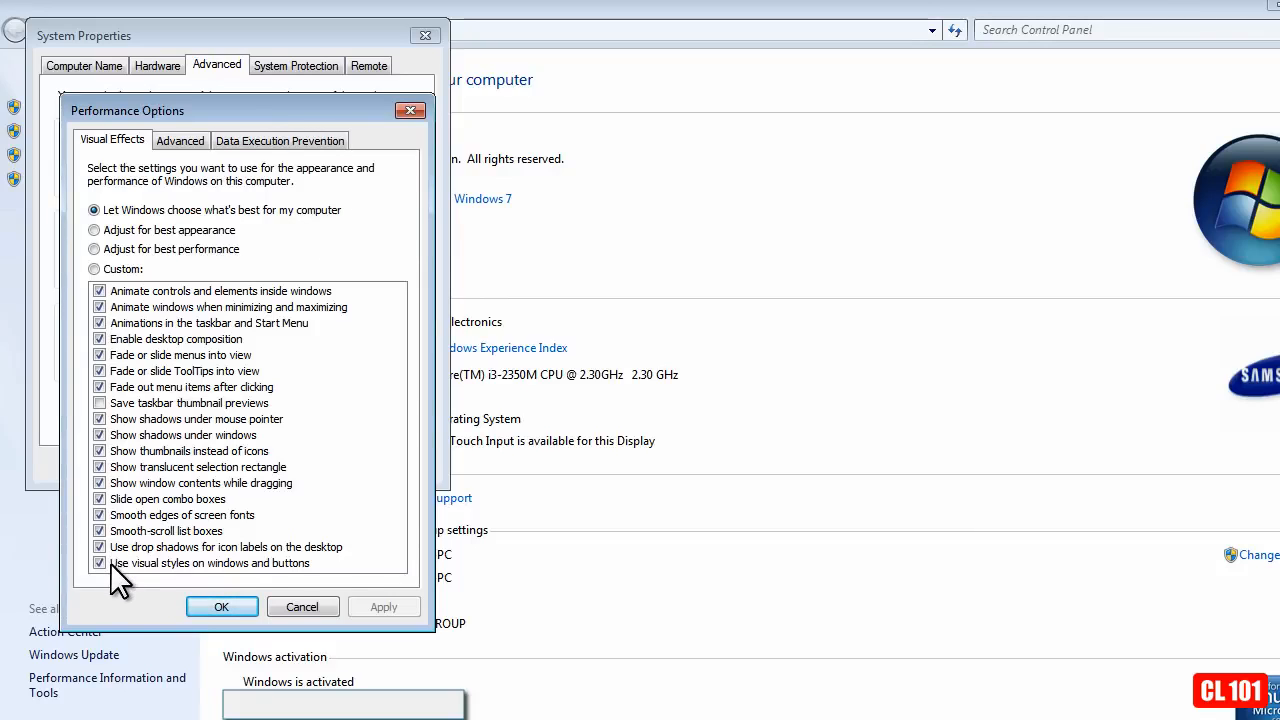
Step: Choose best performance, switch to Custom and enable animations for minimizing and maximizing windows and for the taskbar and Start Menu
click(92, 248)
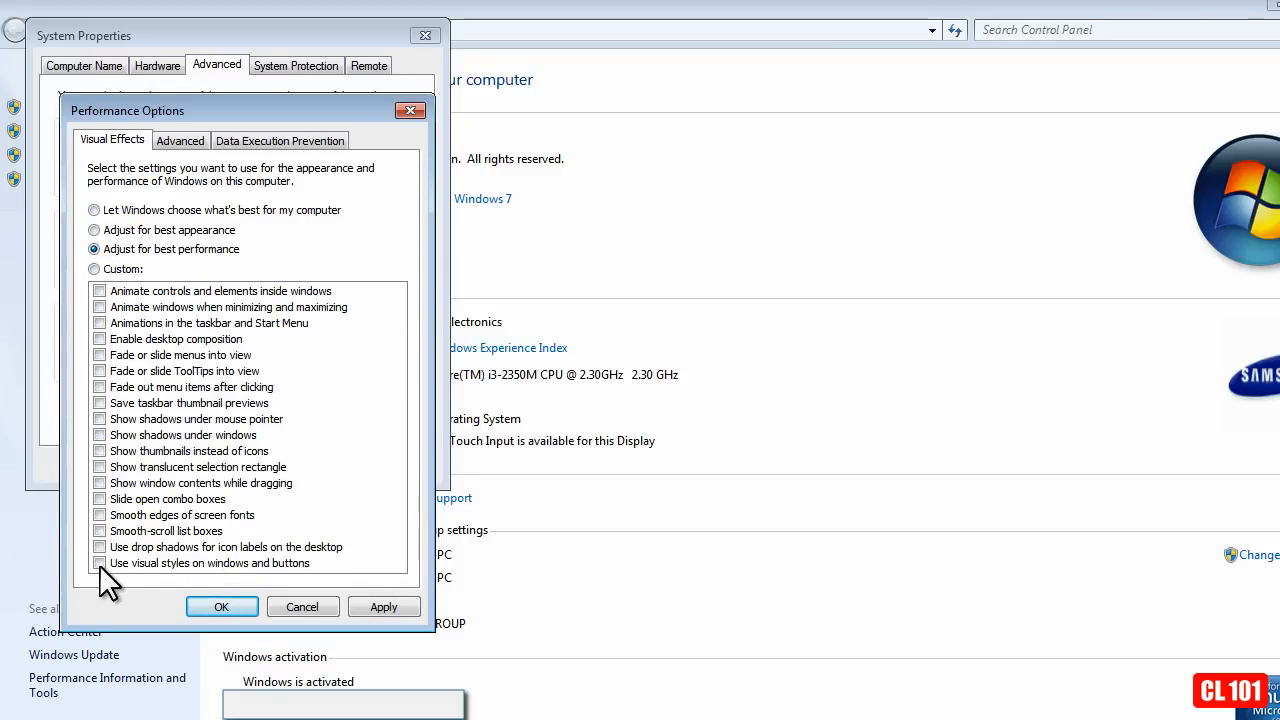
click(95, 269)
click(100, 308)
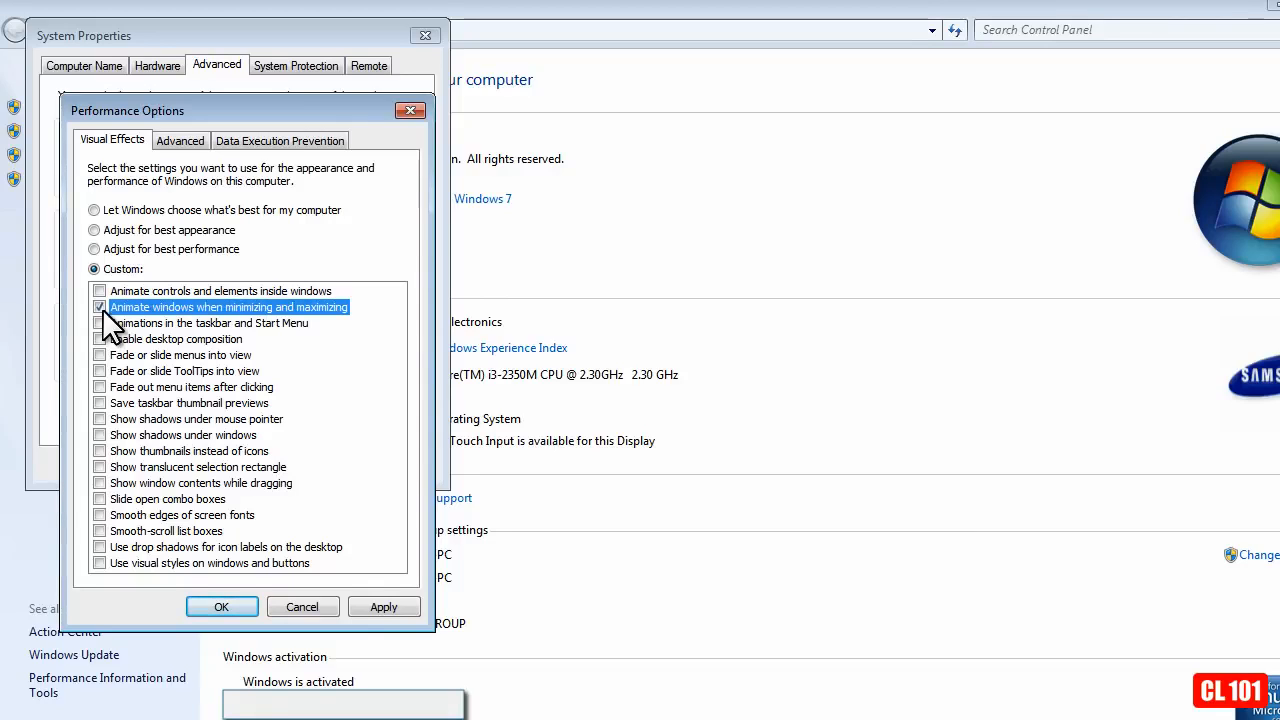
click(100, 323)
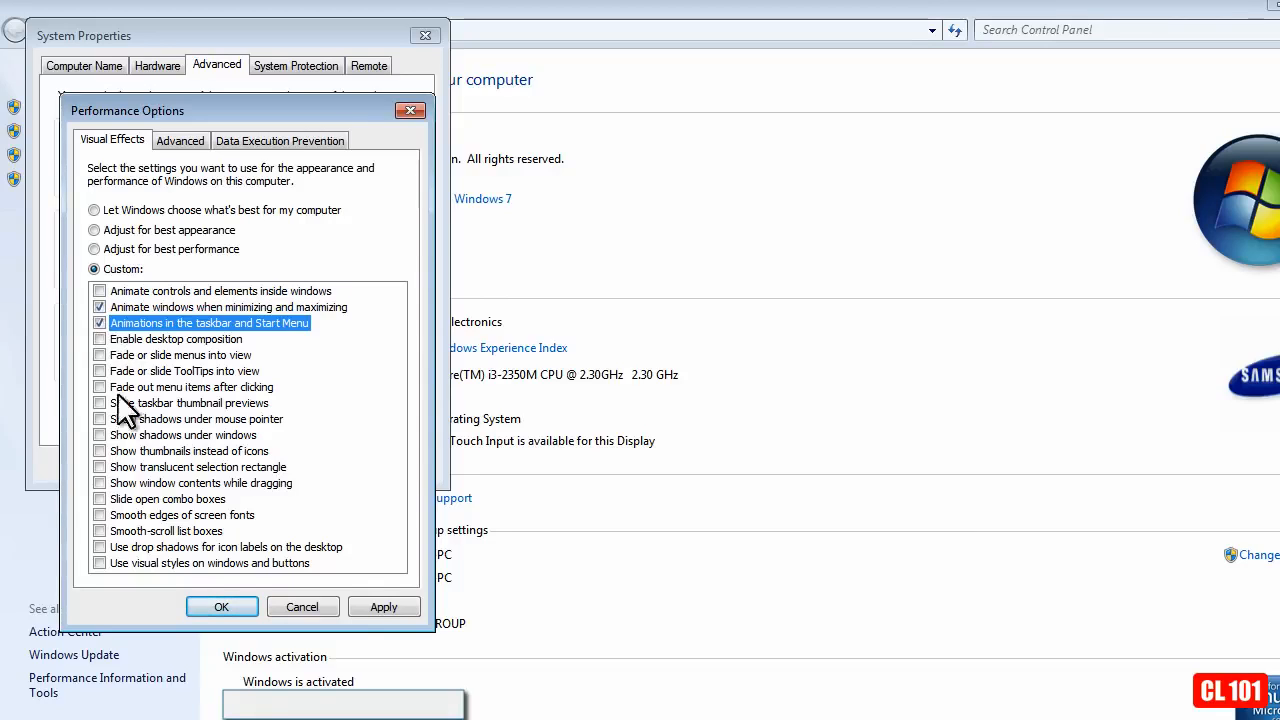
Step: Enable shadows under the mouse pointer and windows, visual styles on windows and buttons, and smooth-scroll list boxes, and apply the settings
click(99, 419)
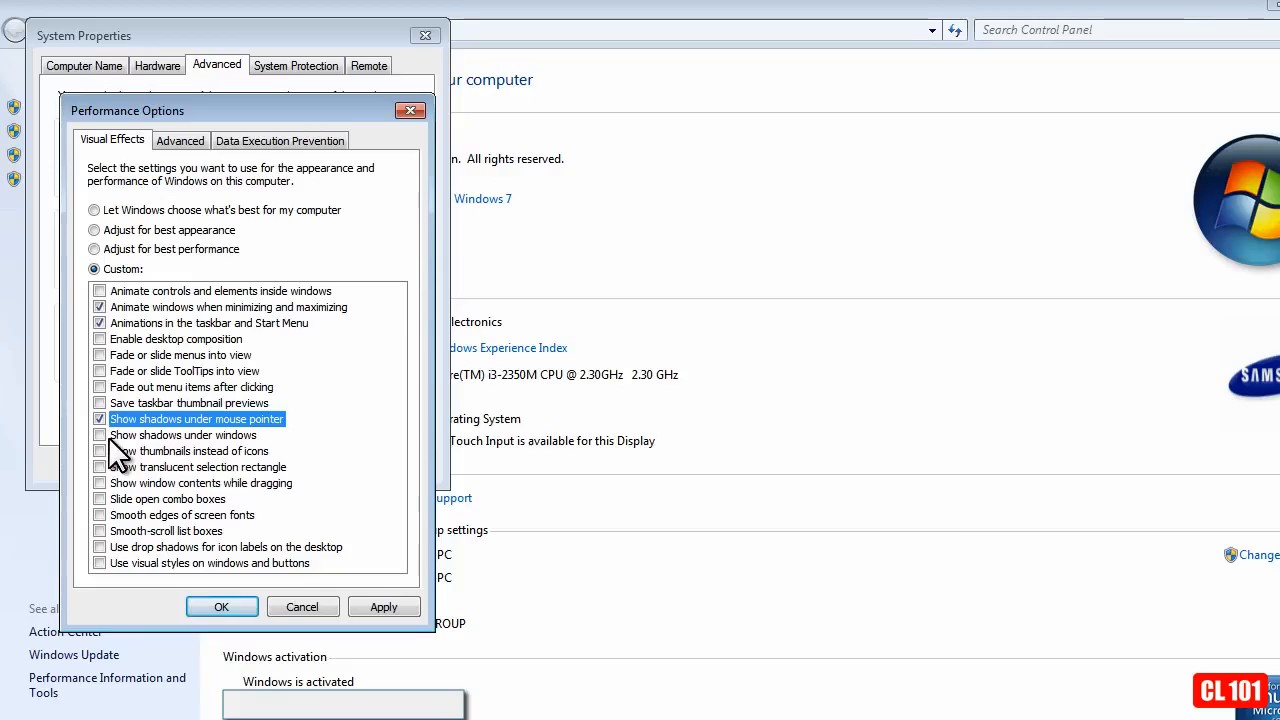
click(100, 435)
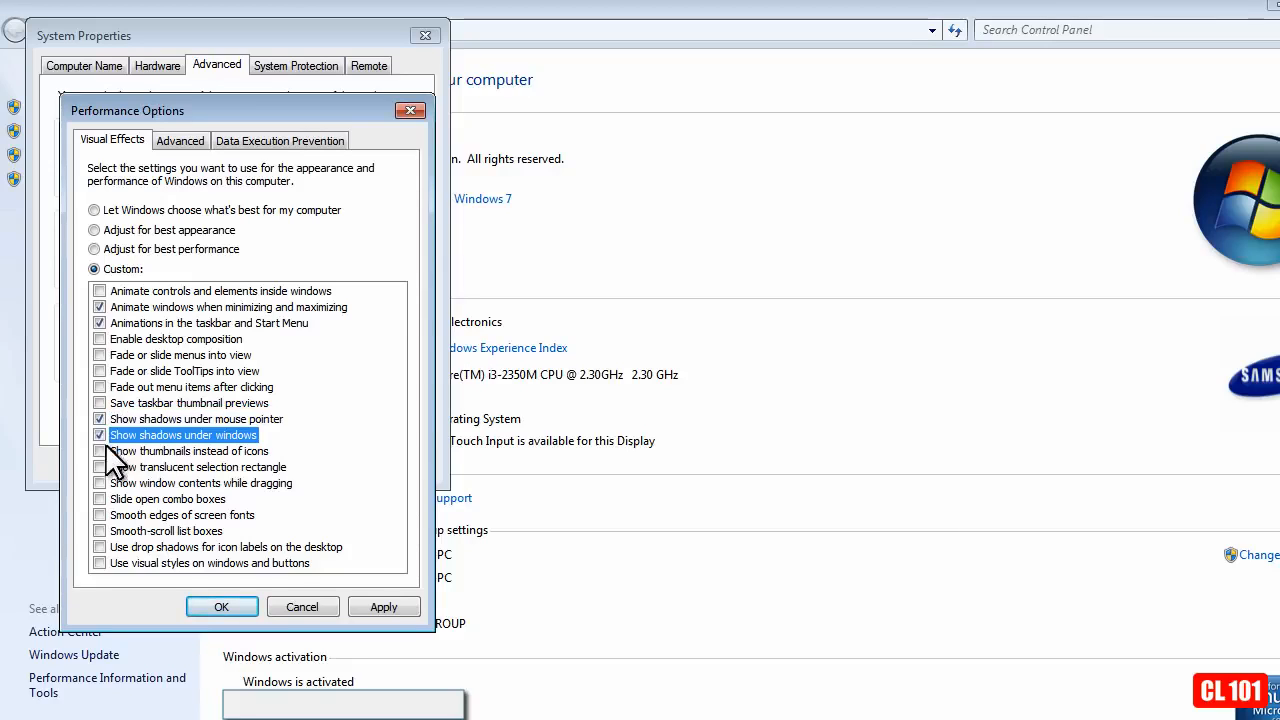
click(99, 562)
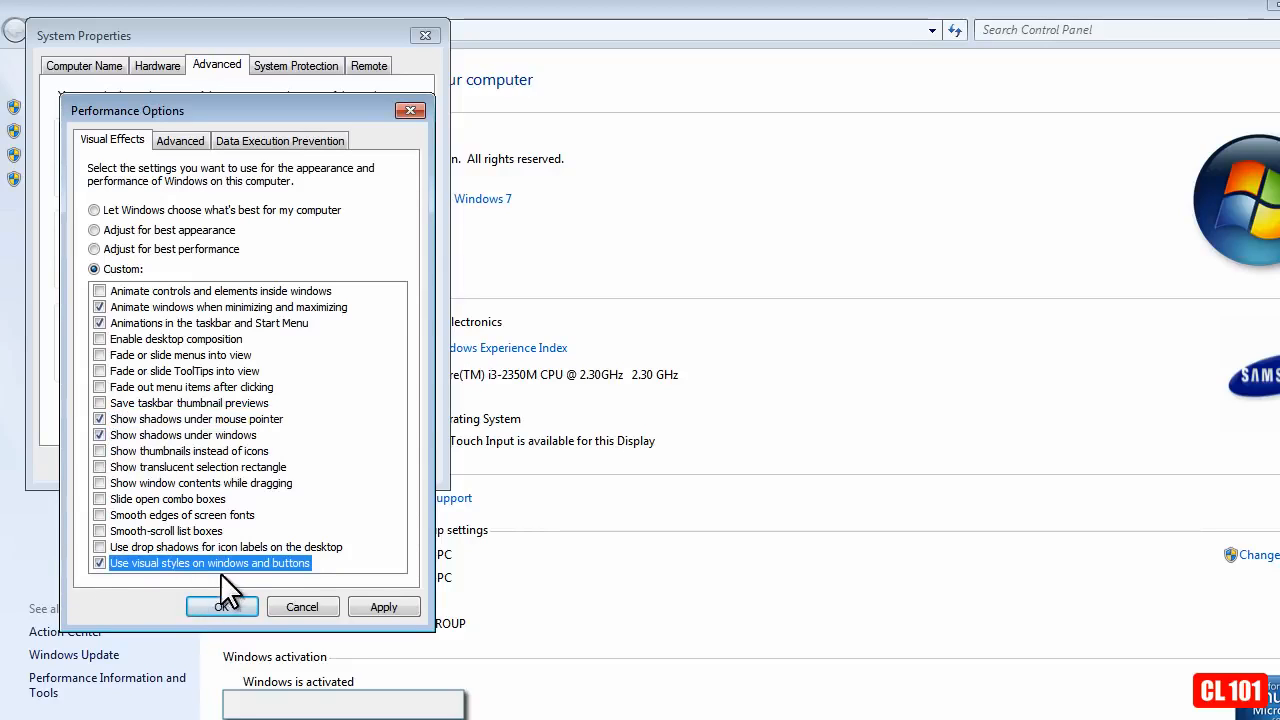
click(100, 531)
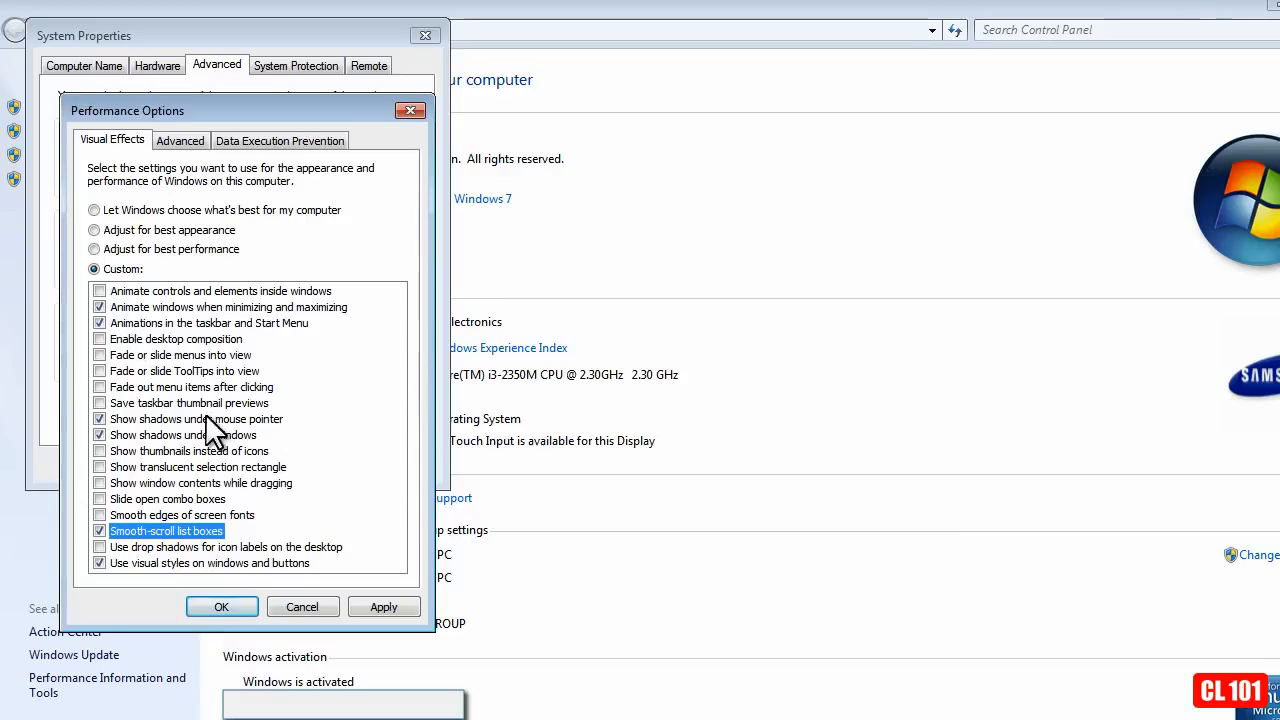
click(382, 605)
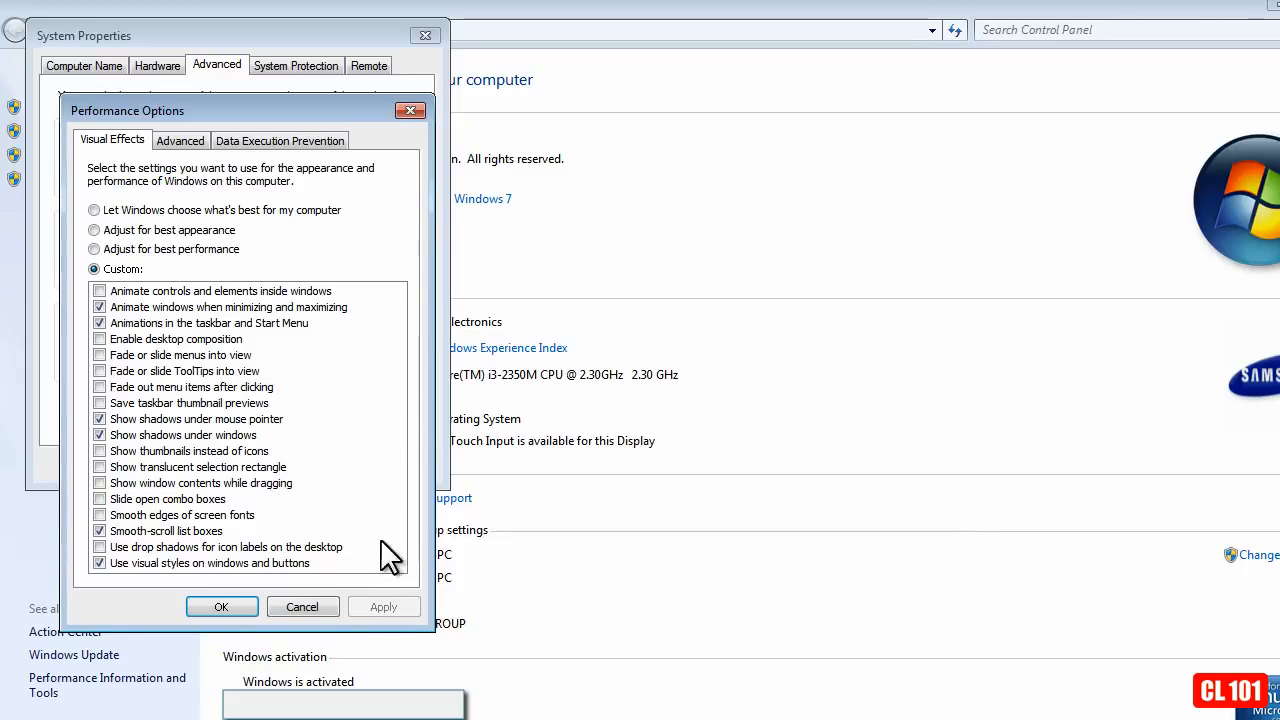
click(230, 605)
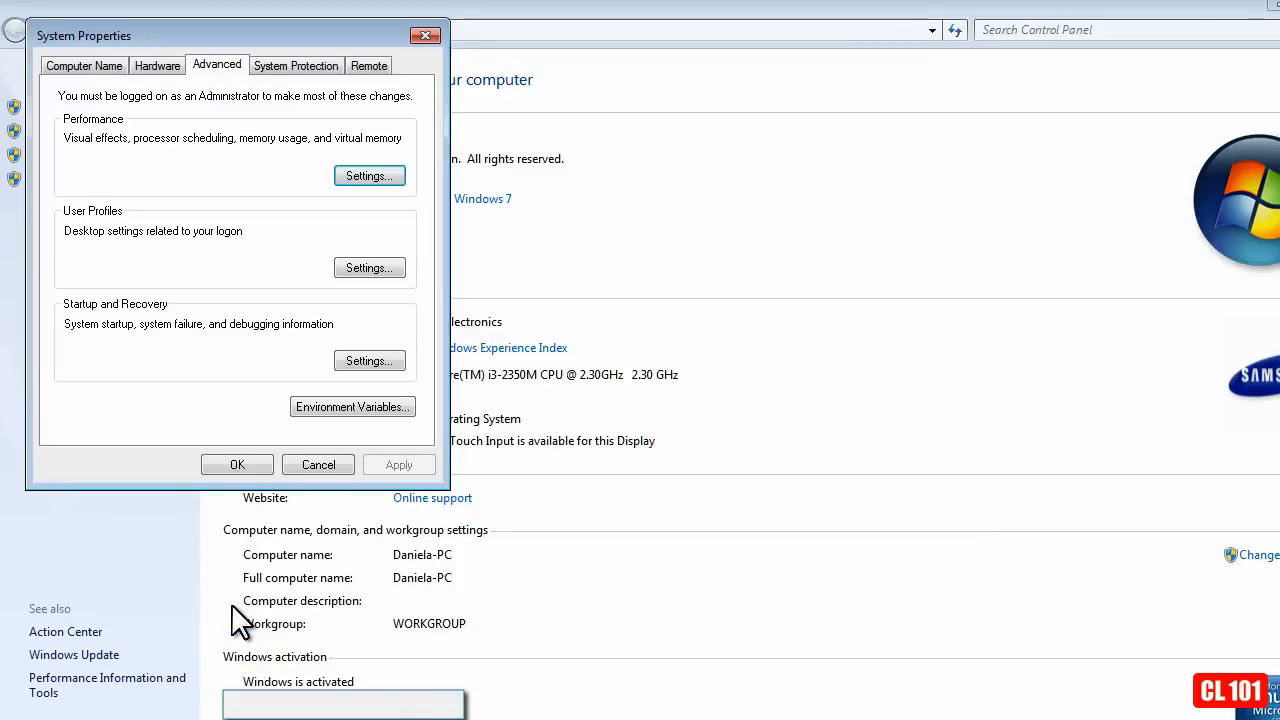
click(237, 465)
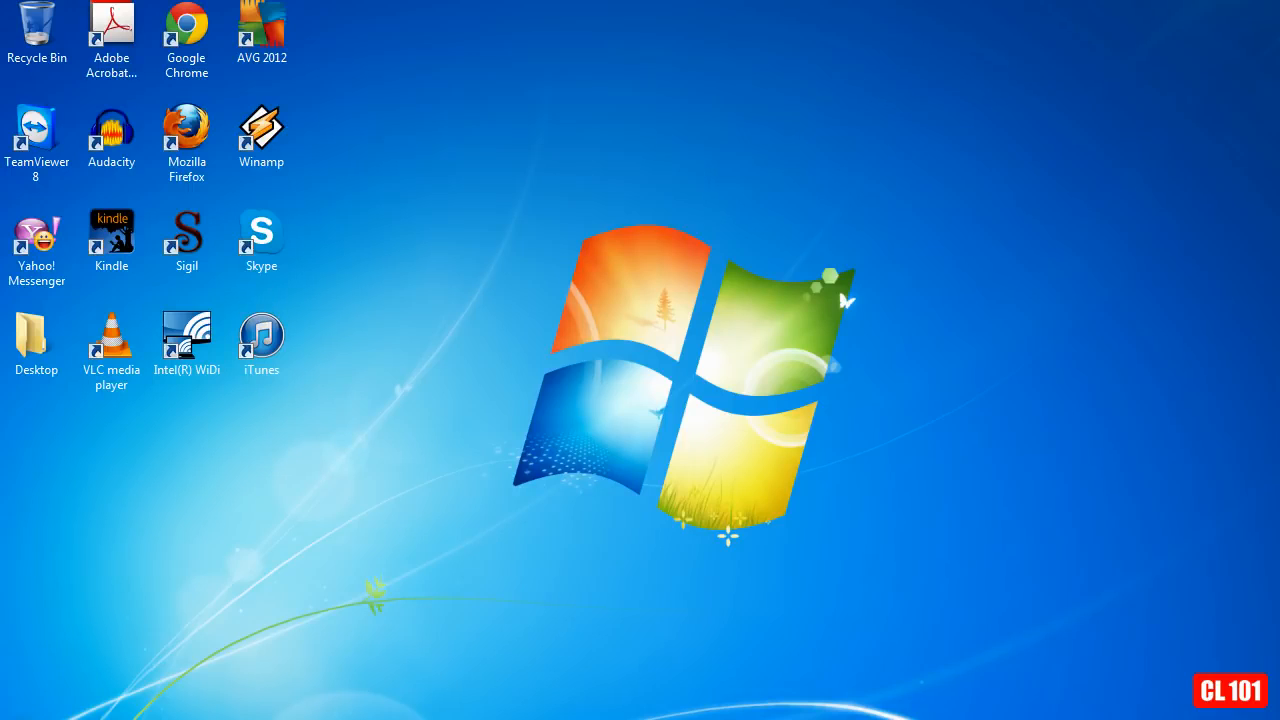
Step: Open Computer Management and display the Services list under Services and Applications
click(20, 716)
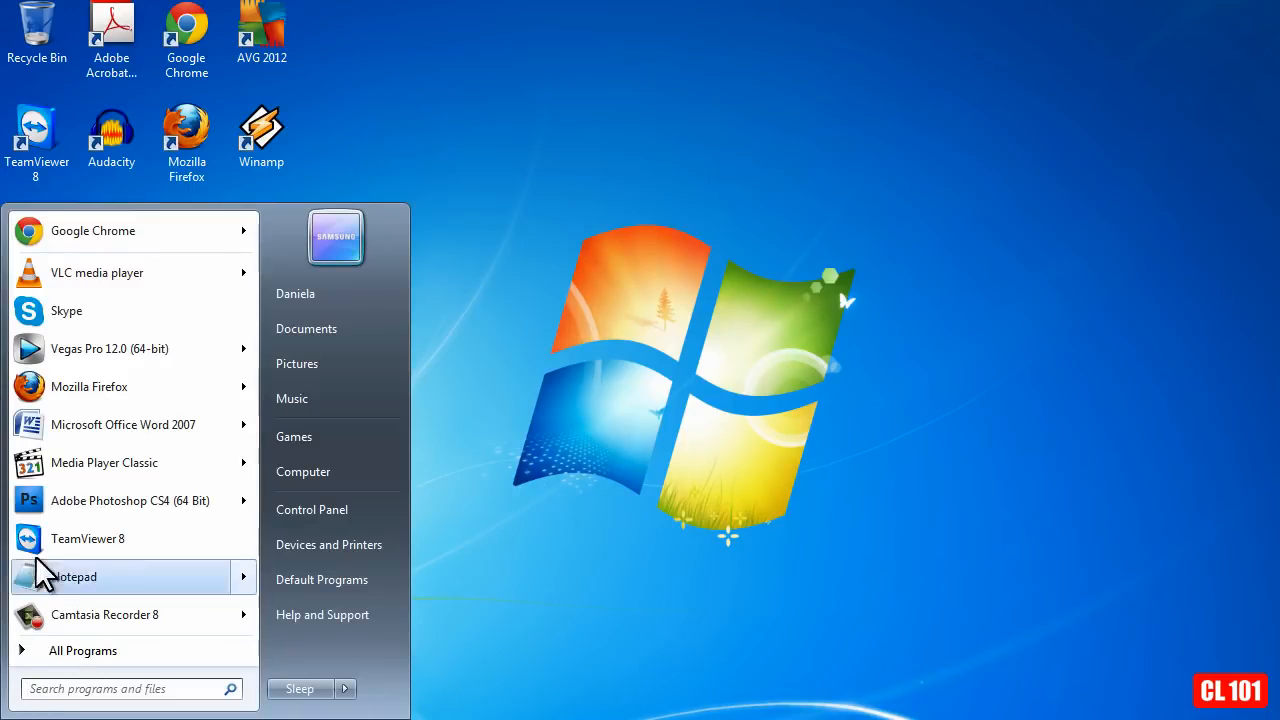
right_click(333, 467)
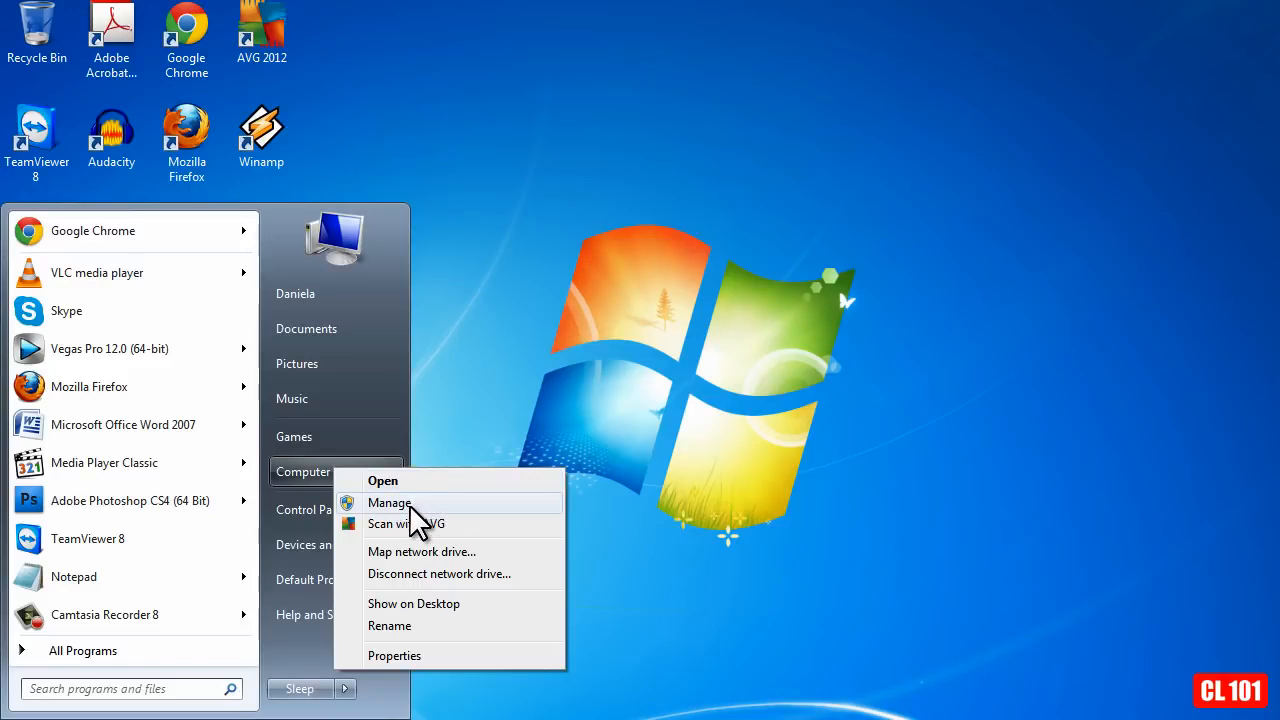
key(Escape)
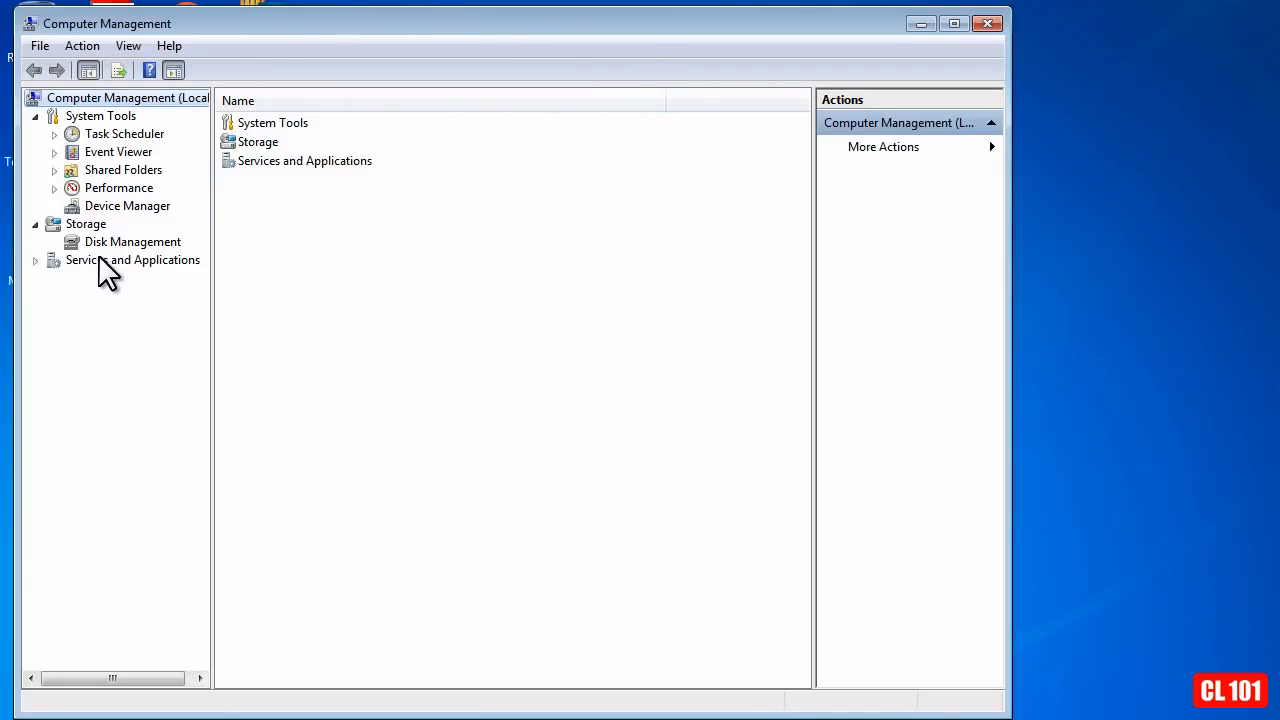
double_click(165, 256)
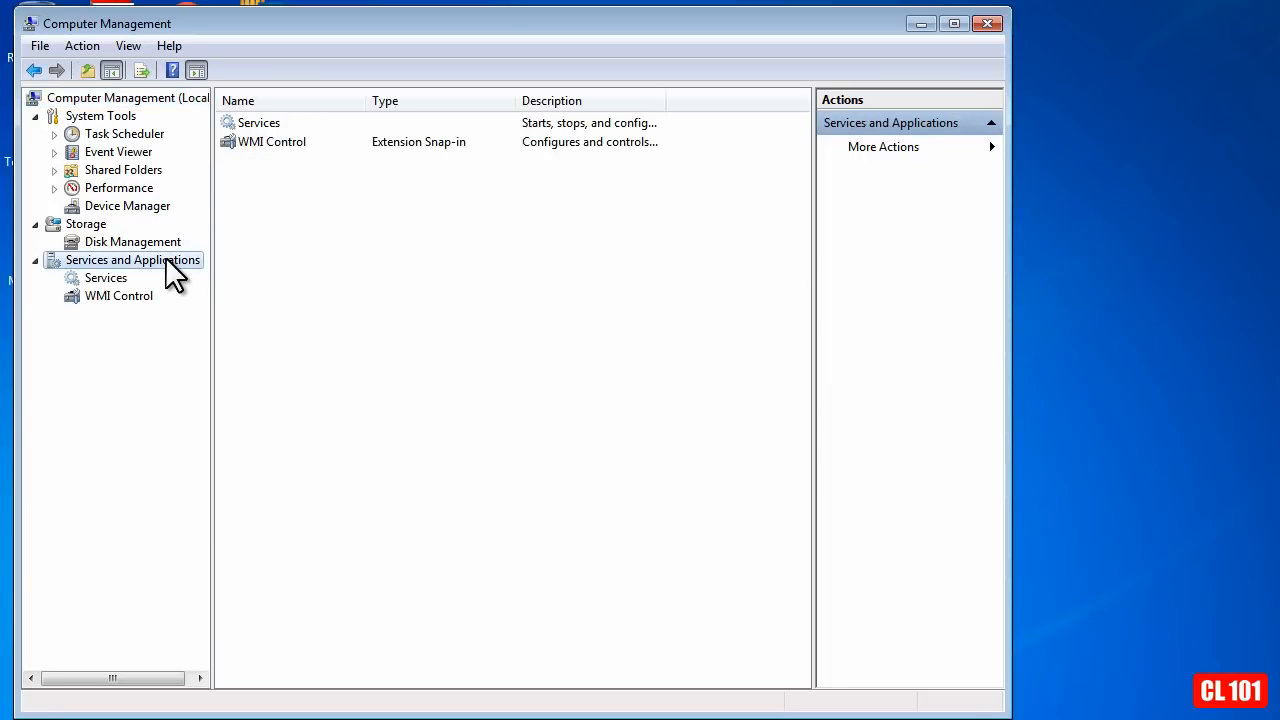
click(102, 278)
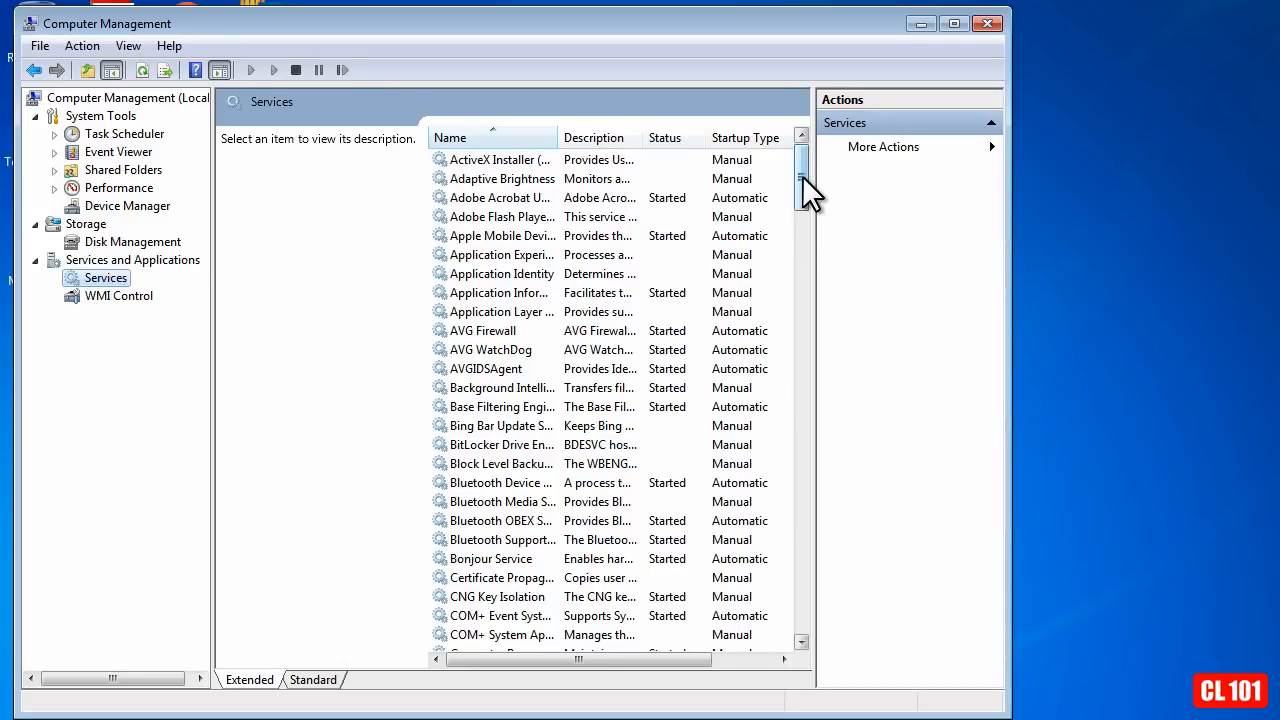
Step: Set the Windows Search service's startup type to Disabled, apply the change and close Computer Management
drag(802, 173, 833, 578)
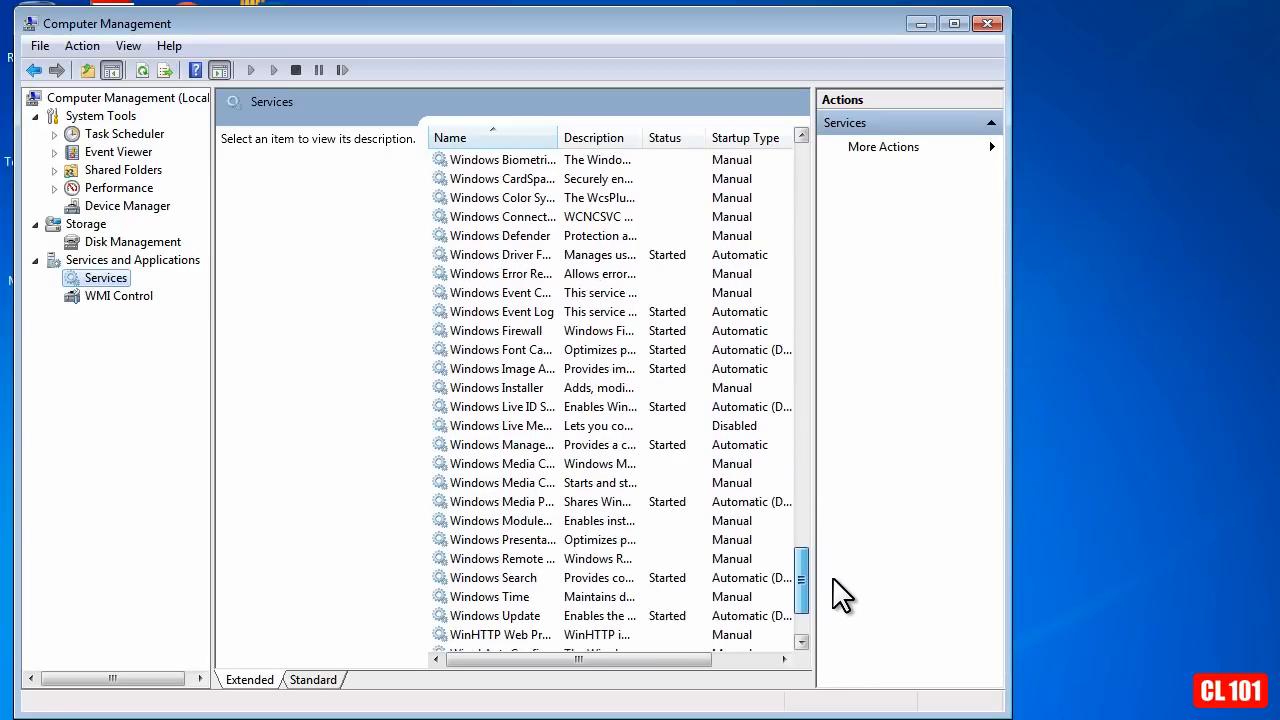
click(530, 578)
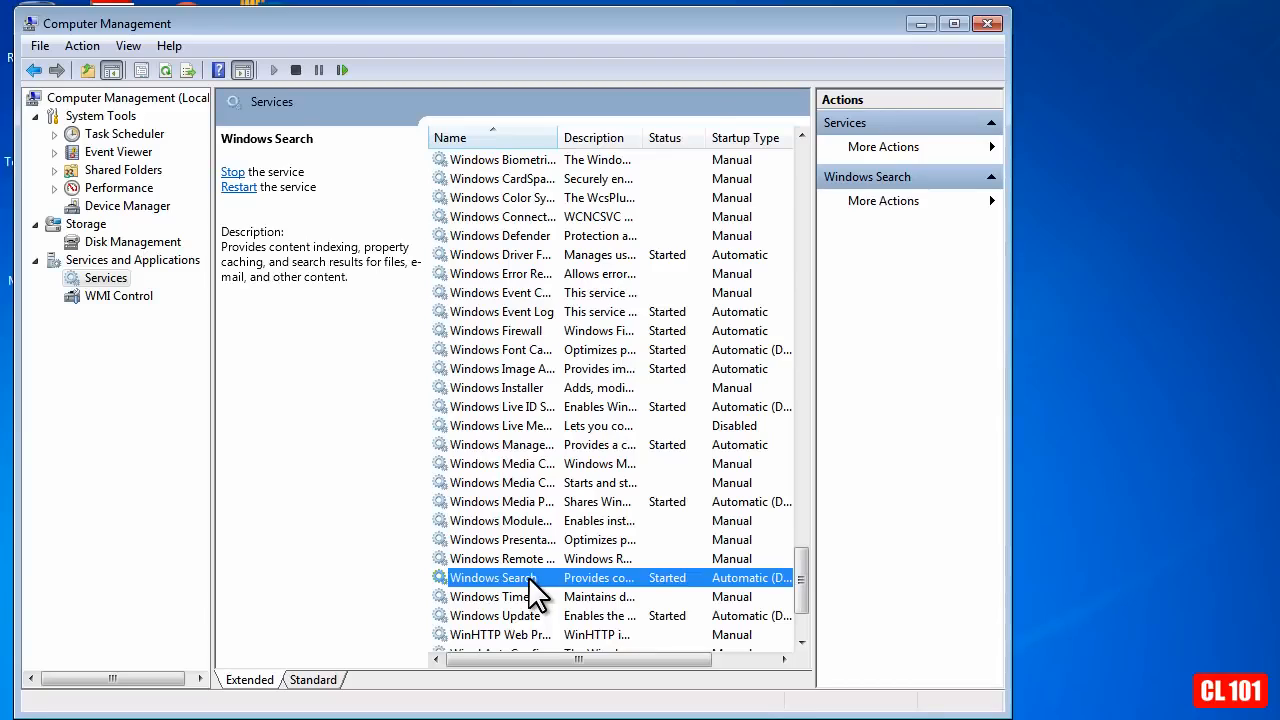
double_click(528, 577)
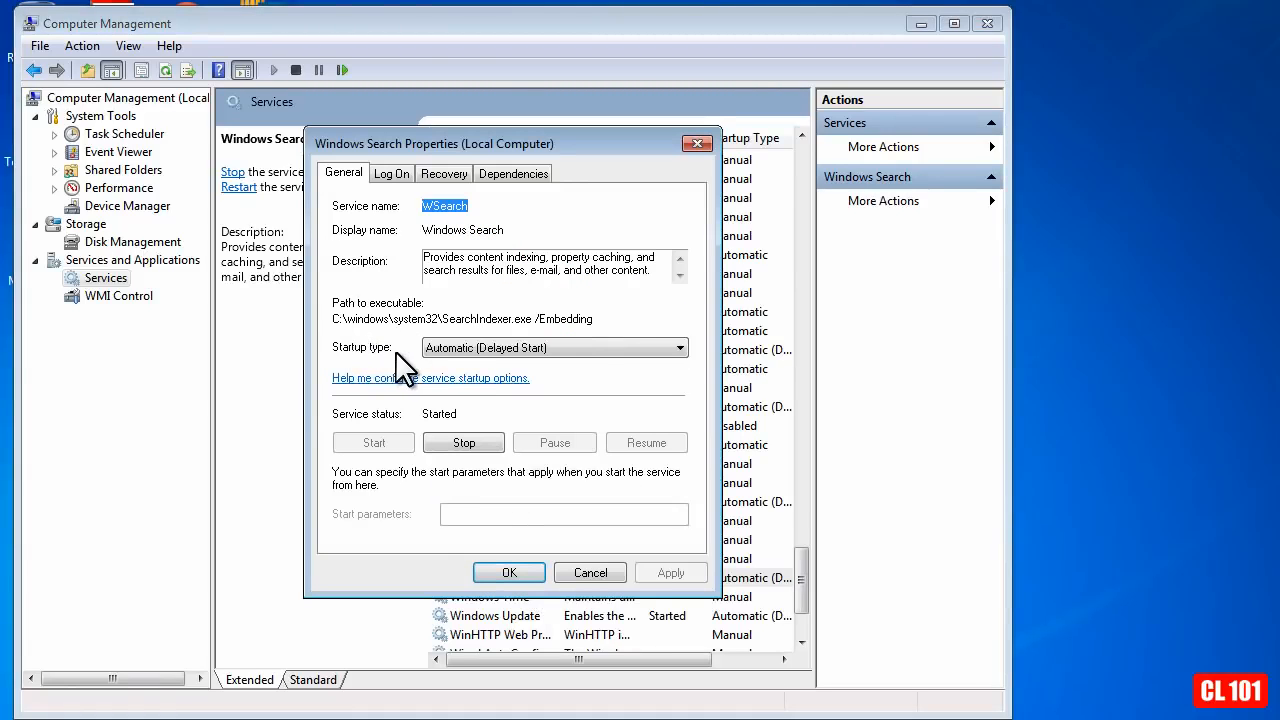
click(683, 349)
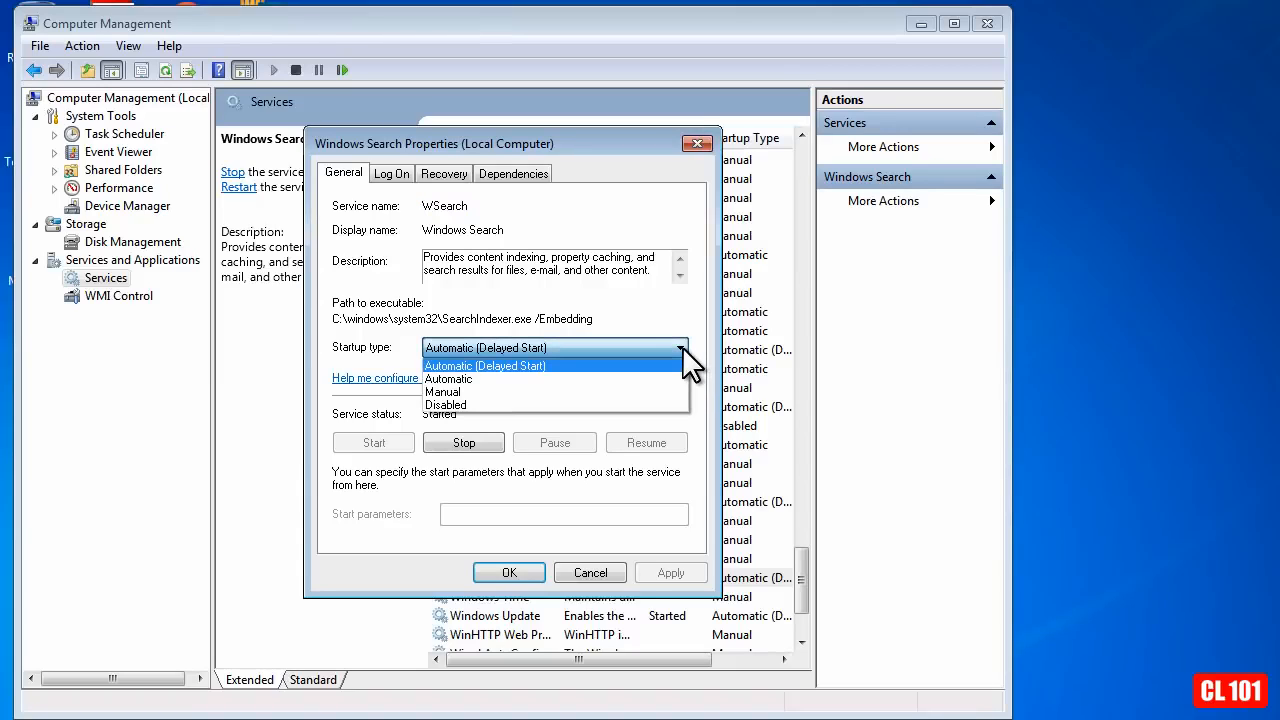
click(557, 404)
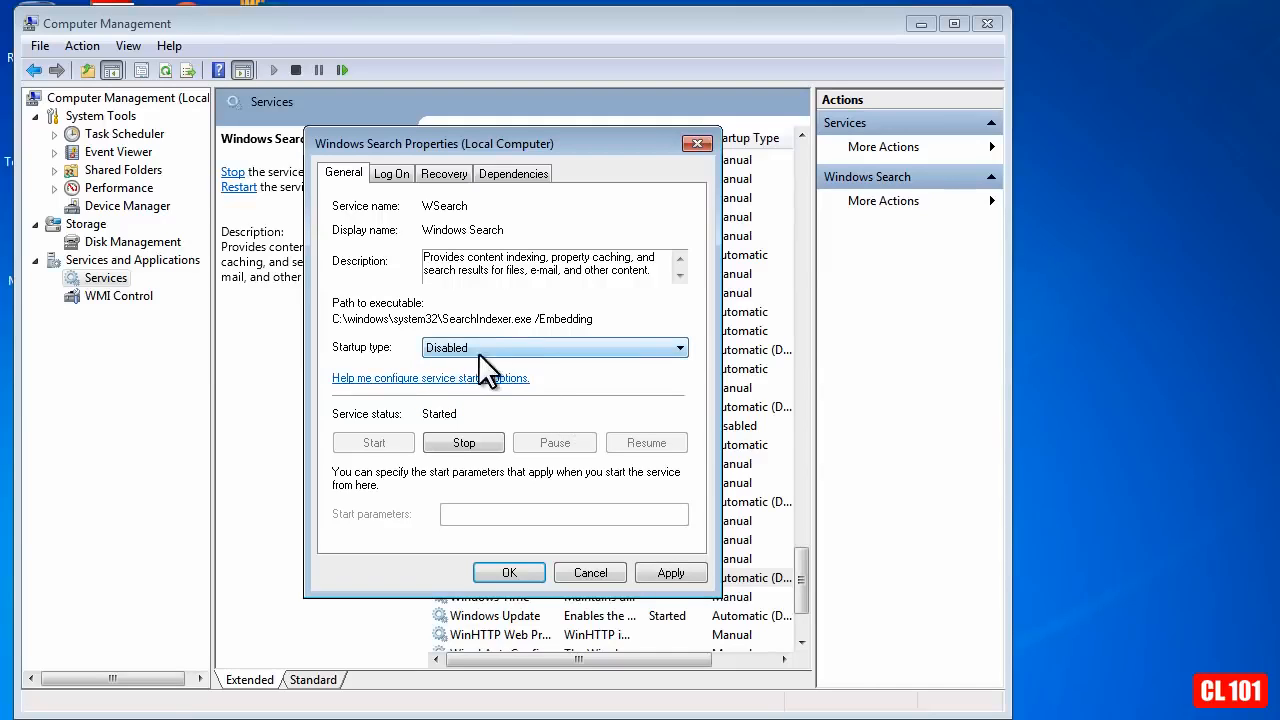
click(671, 572)
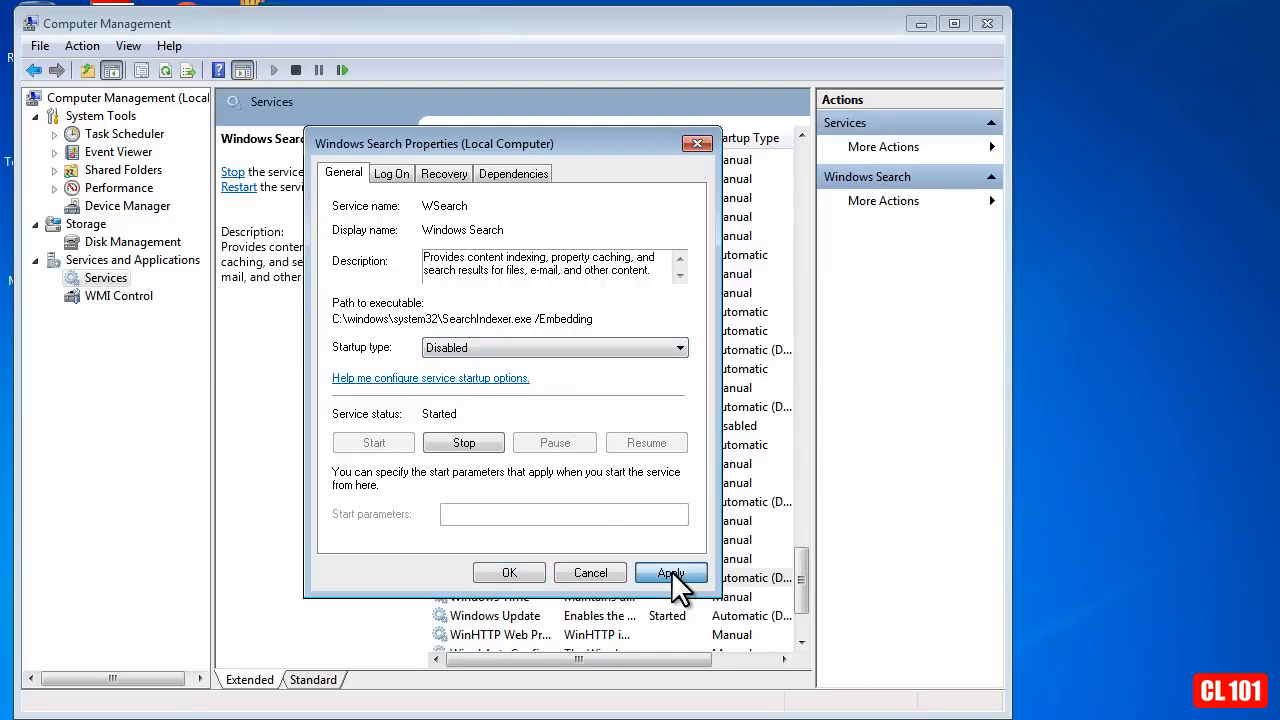
click(509, 572)
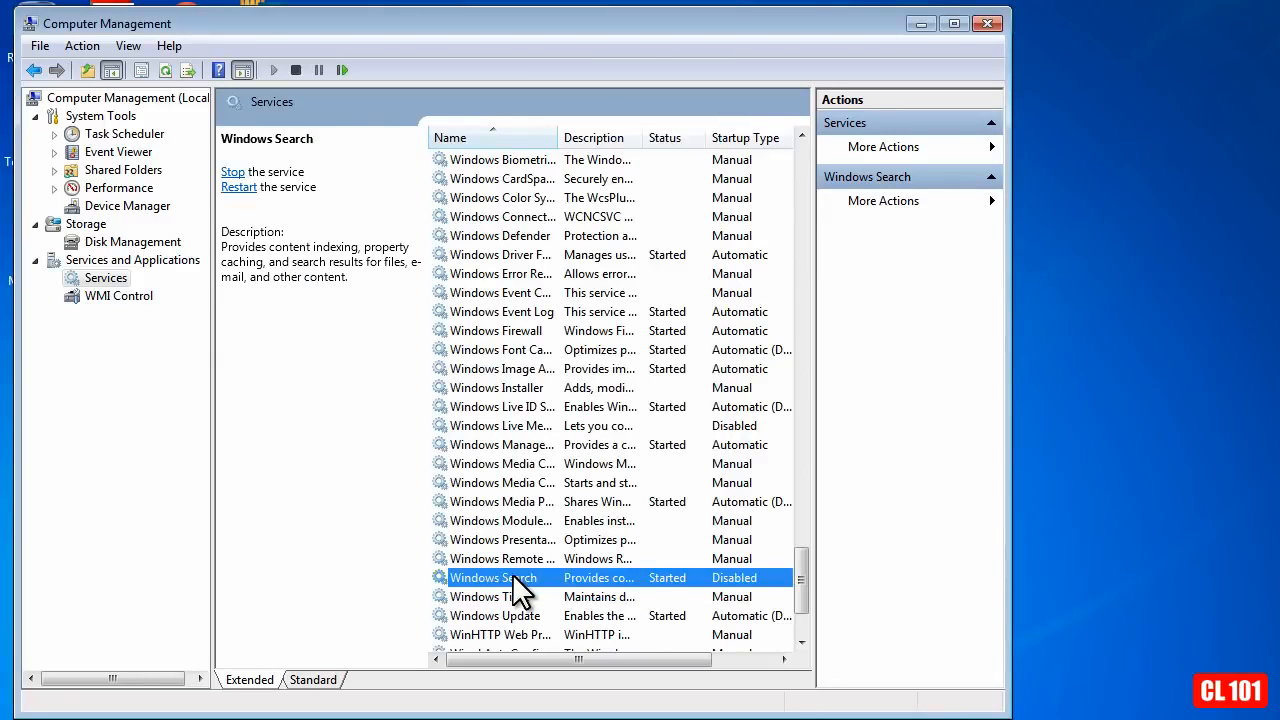
click(987, 23)
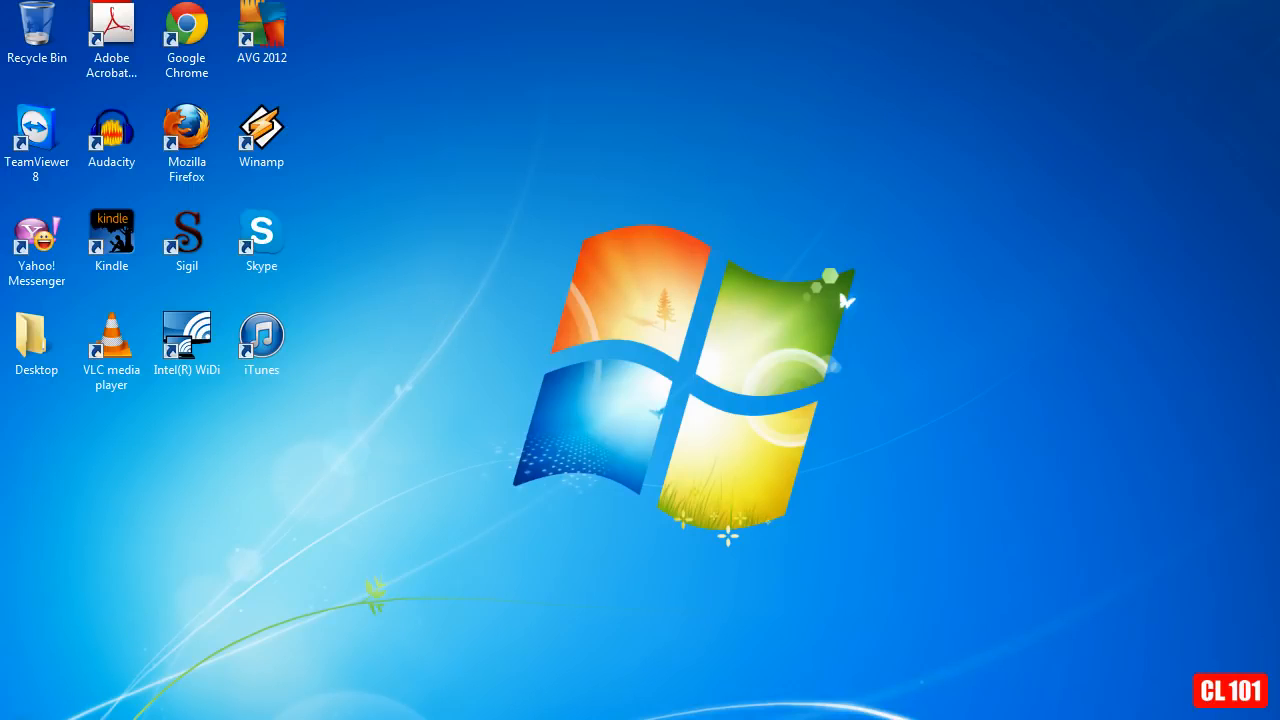
Step: Open the Windows Features list for turning features on or off from the Control Panel's Programs category
click(30, 705)
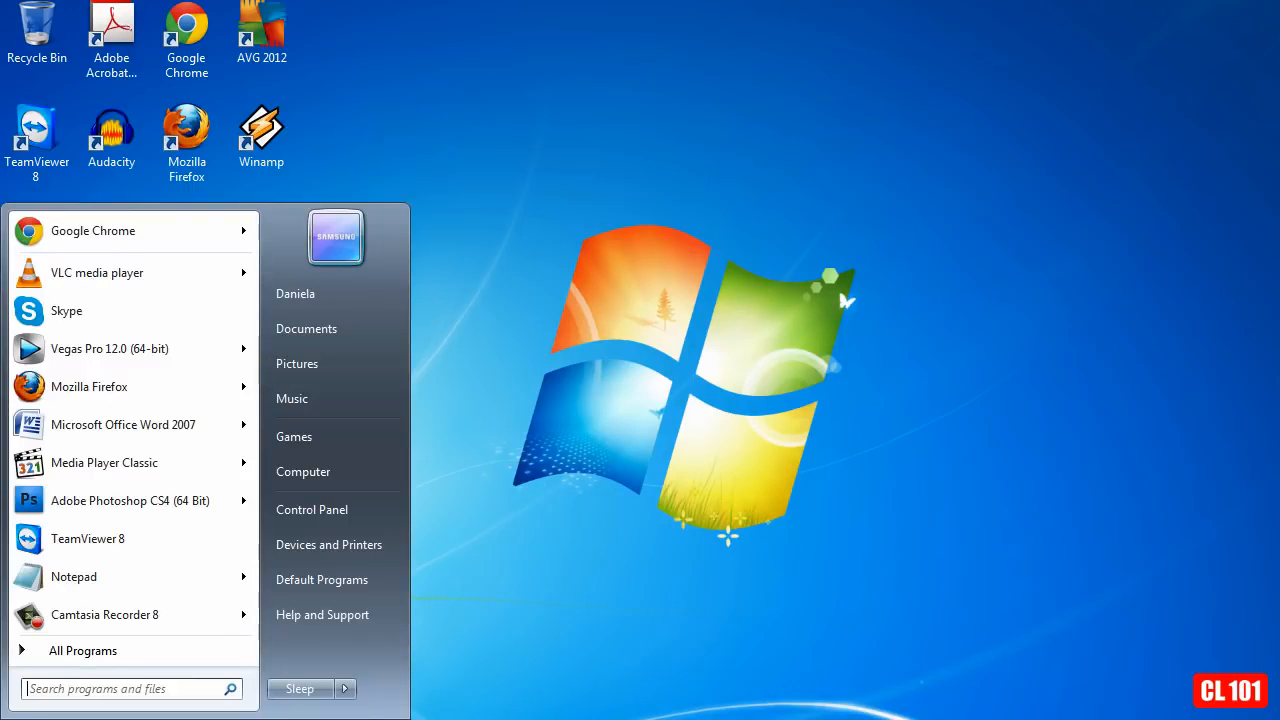
click(348, 510)
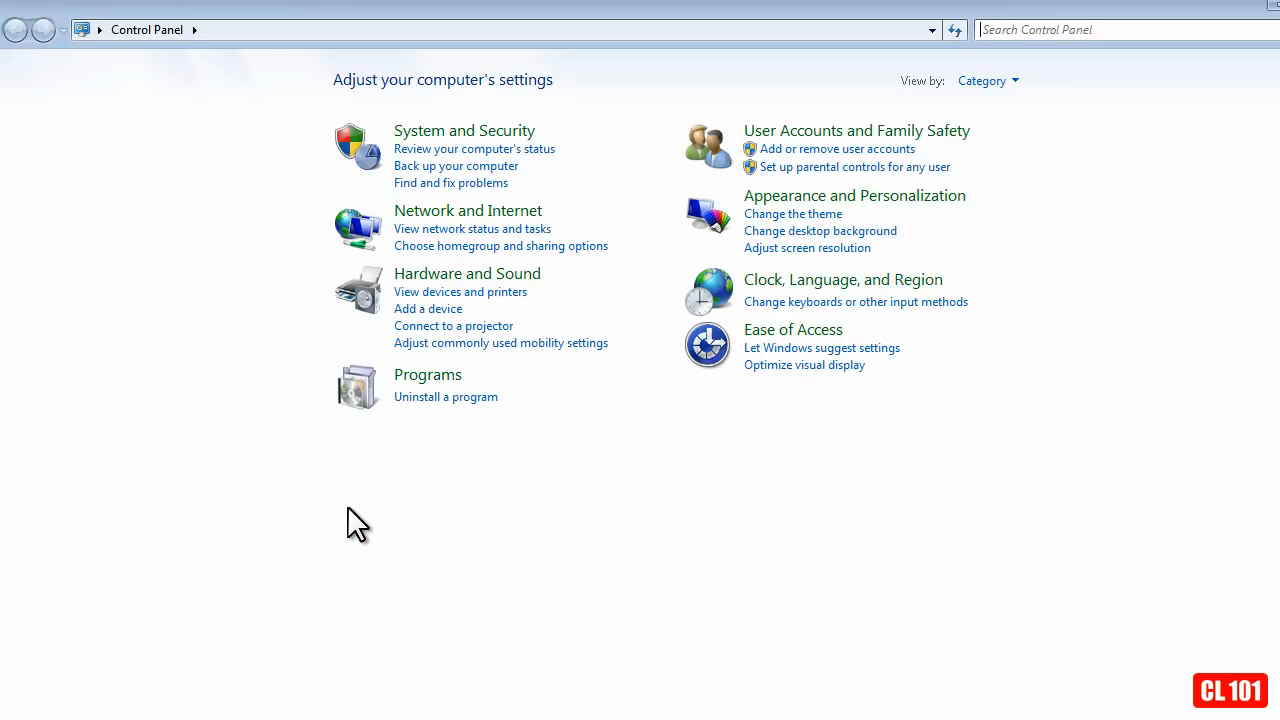
click(433, 377)
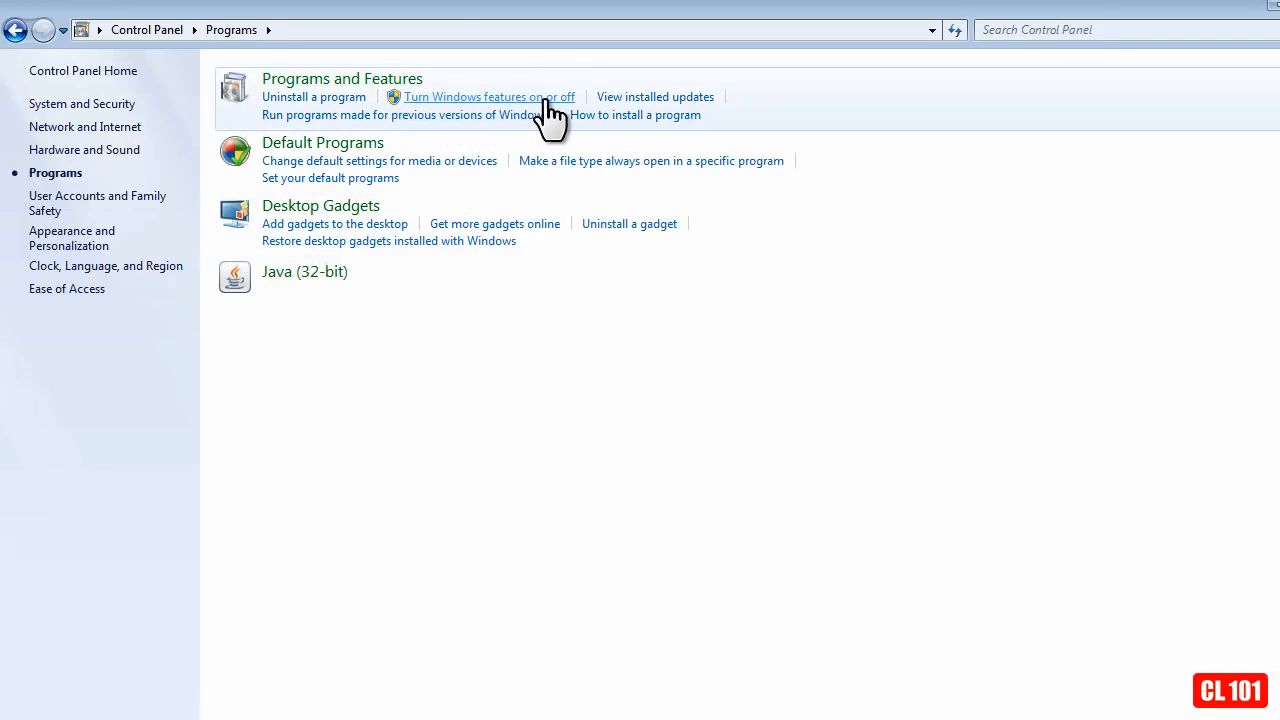
click(495, 97)
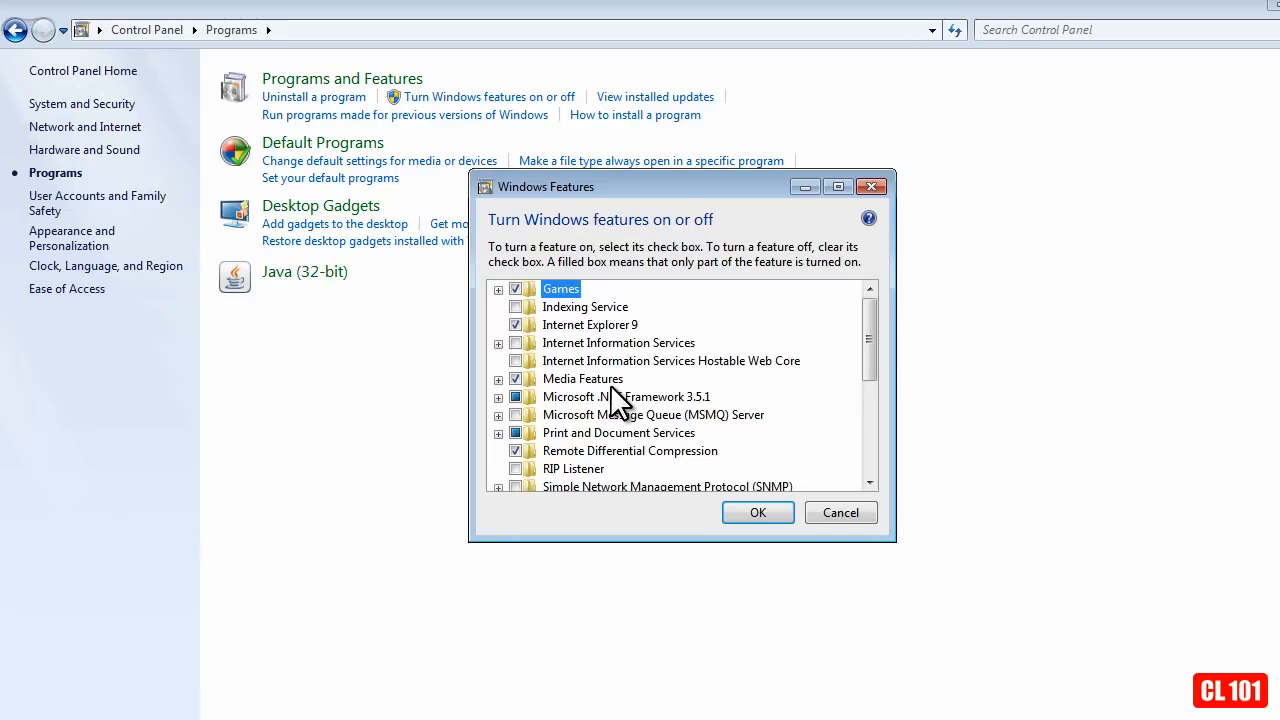
Step: Turn off the Games and Internet Explorer 9 features and apply the feature changes
click(498, 289)
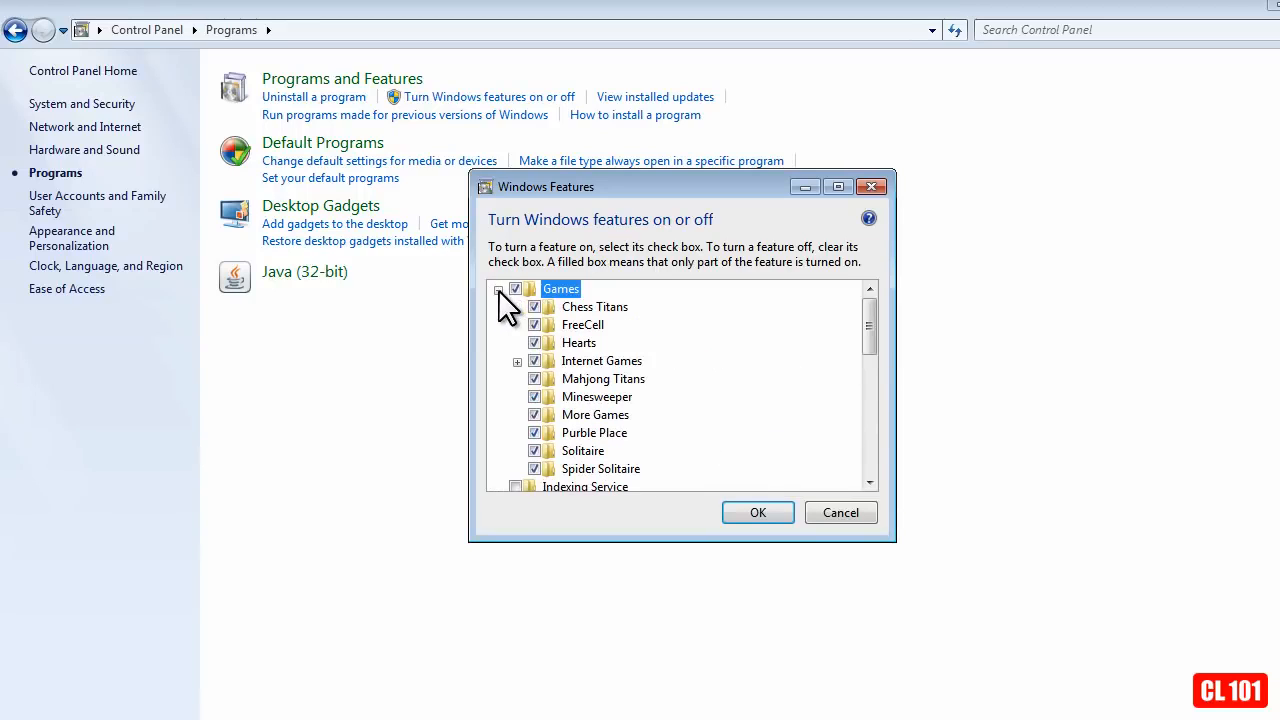
click(498, 289)
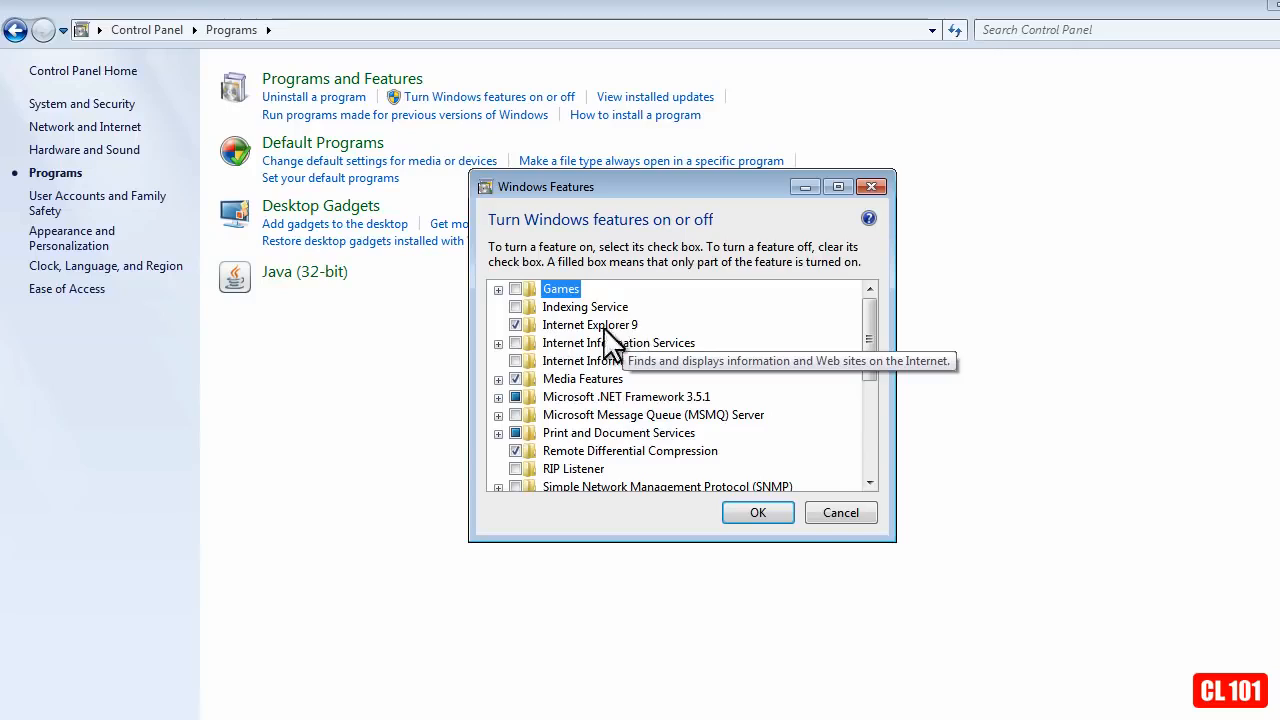
click(514, 324)
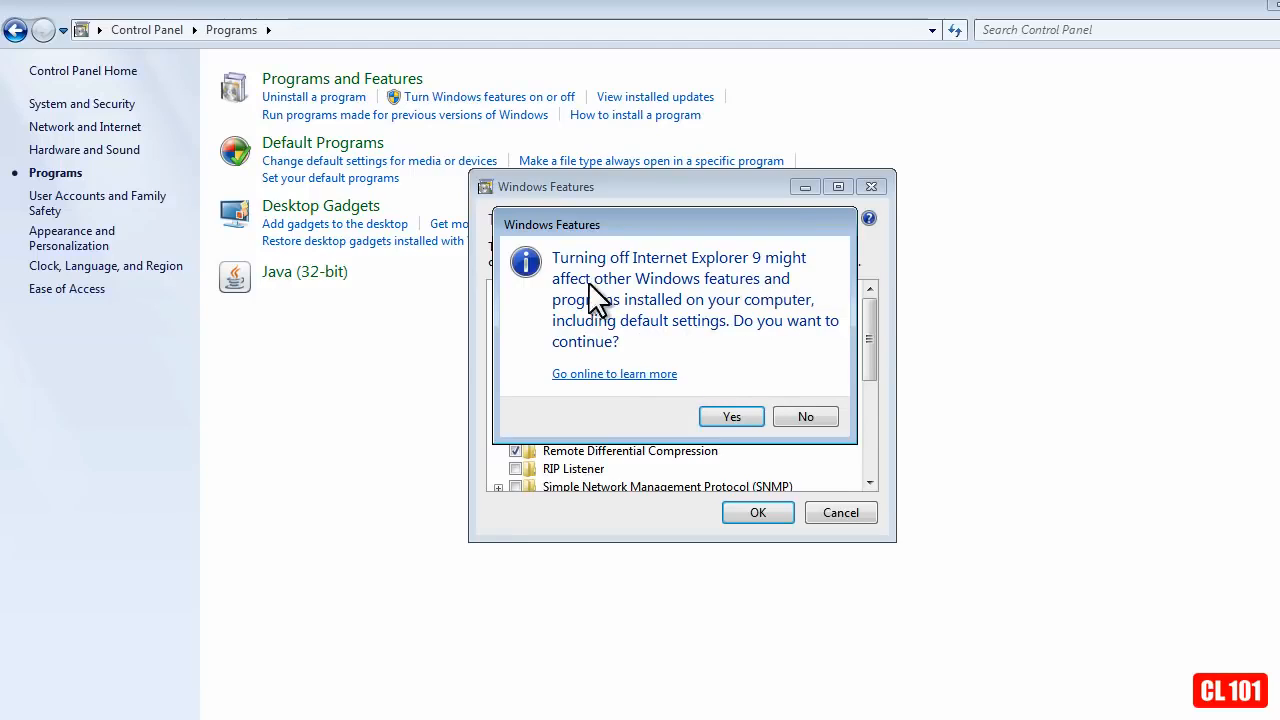
click(732, 418)
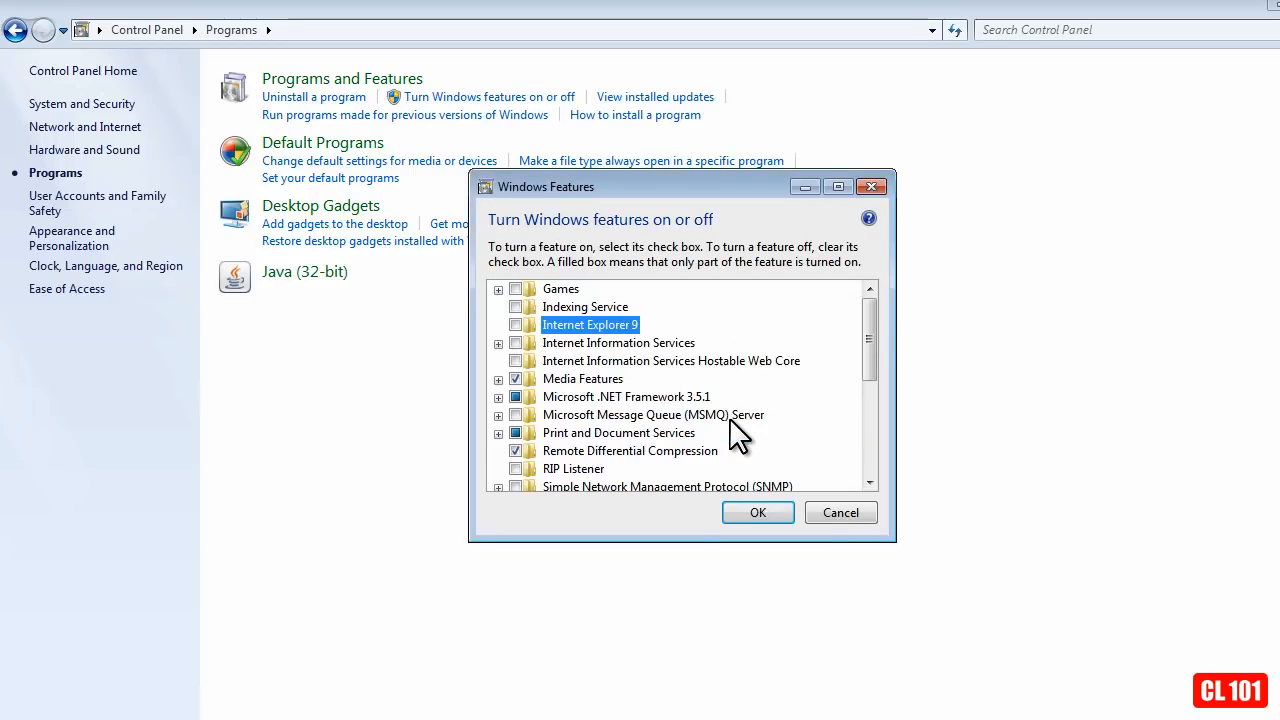
click(757, 513)
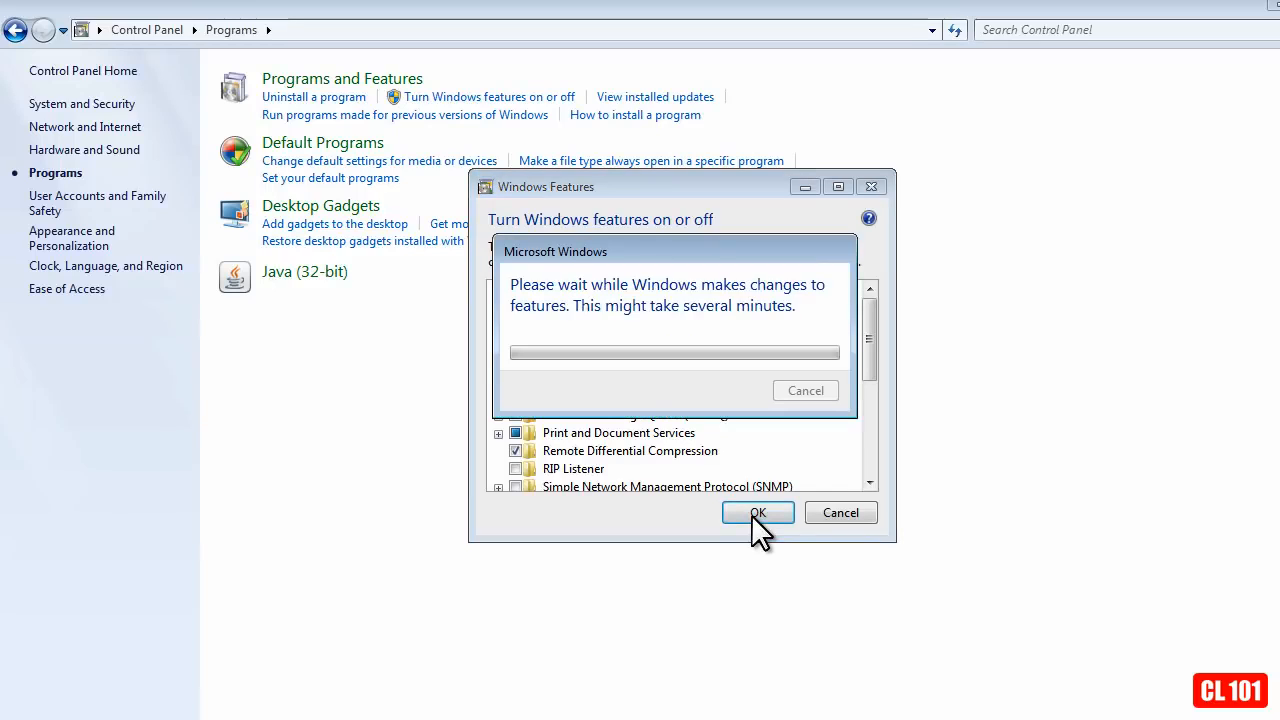